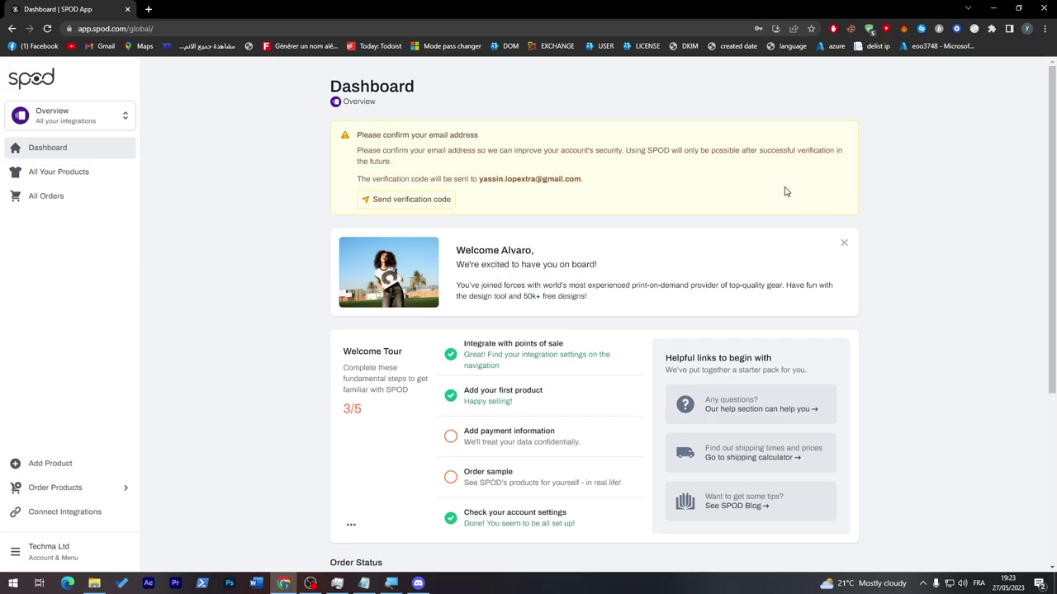
# Request an email verification code, open the verification email in Gmail and copy the code.
pyautogui.click(416, 205)
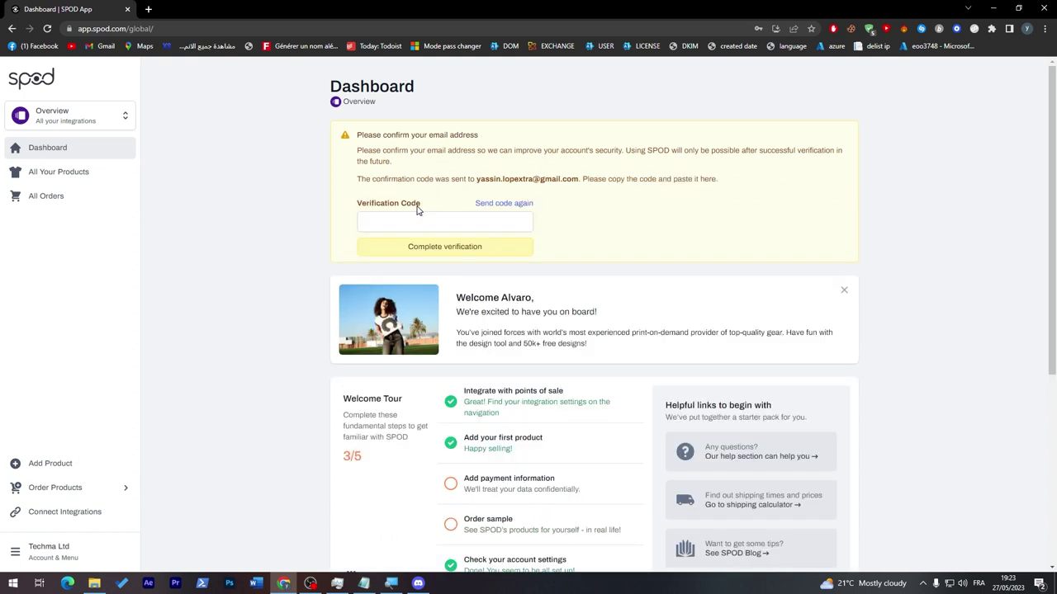
pyautogui.click(150, 9)
pyautogui.click(950, 73)
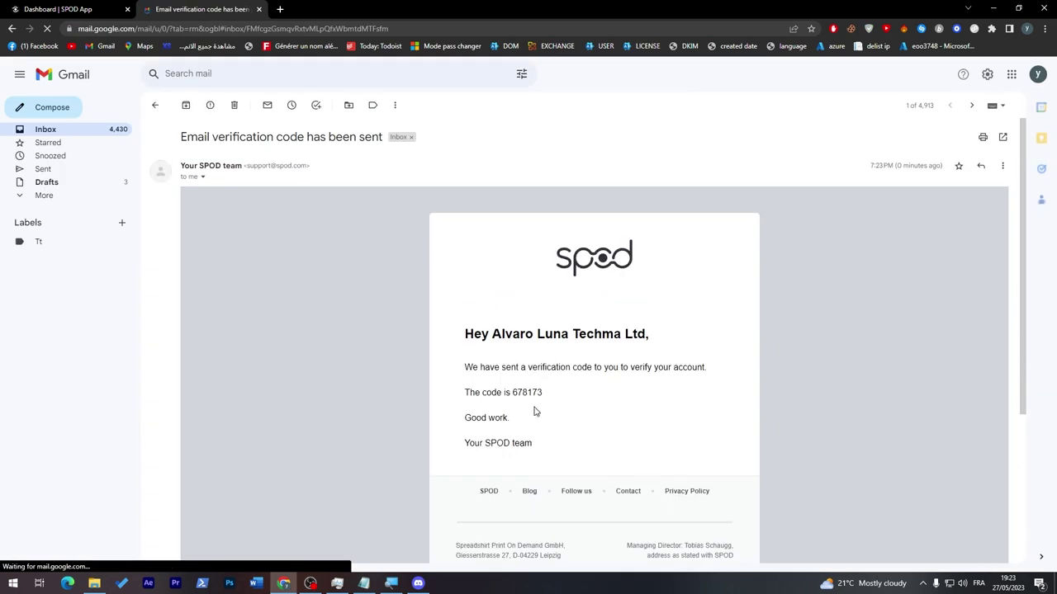
pyautogui.doubleClick(528, 394)
pyautogui.hotkey('ctrl', 'c')
# Return to the SPOD dashboard, paste the verification code into its field and complete the email verification.
pyautogui.click(58, 9)
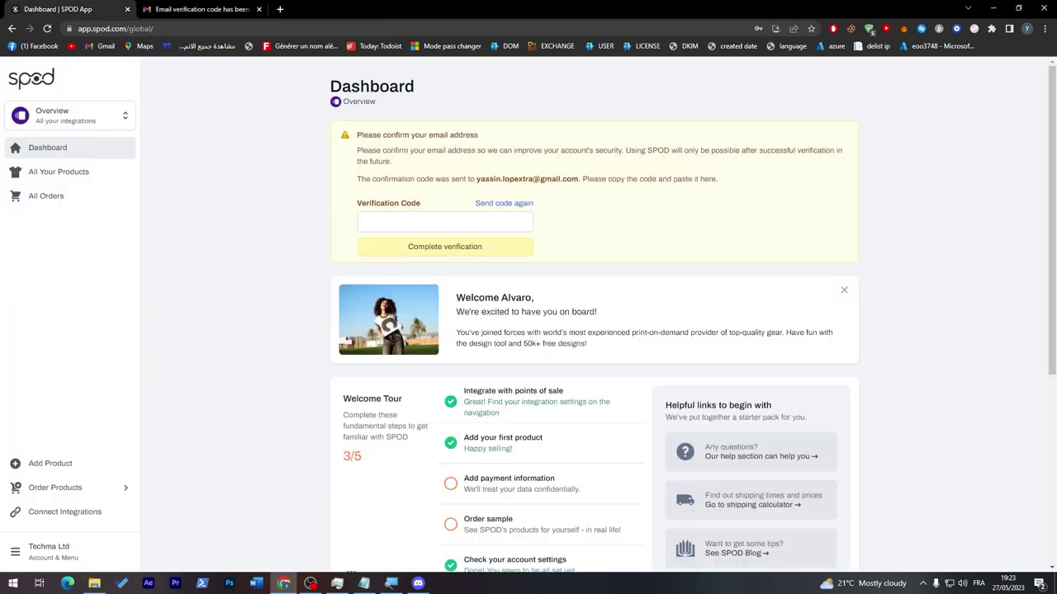
pyautogui.click(443, 221)
pyautogui.hotkey('ctrl', 'v')
pyautogui.click(452, 250)
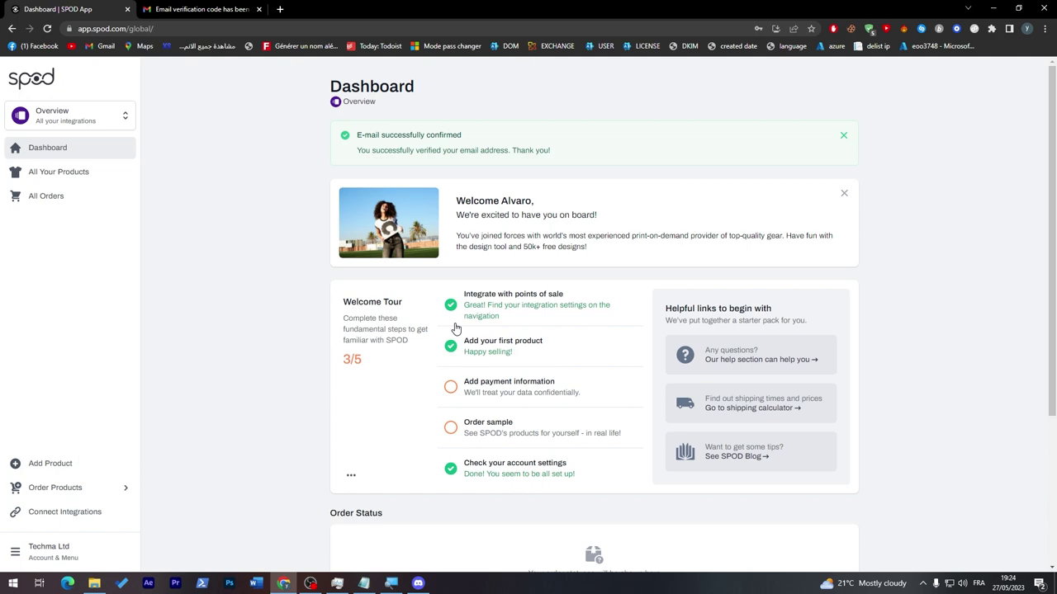
pyautogui.moveTo(1051, 216)
pyautogui.mouseDown()
pyautogui.moveTo(1050, 243)
pyautogui.moveTo(1050, 218)
pyautogui.mouseUp()
pyautogui.scroll(-1, 469, 227)
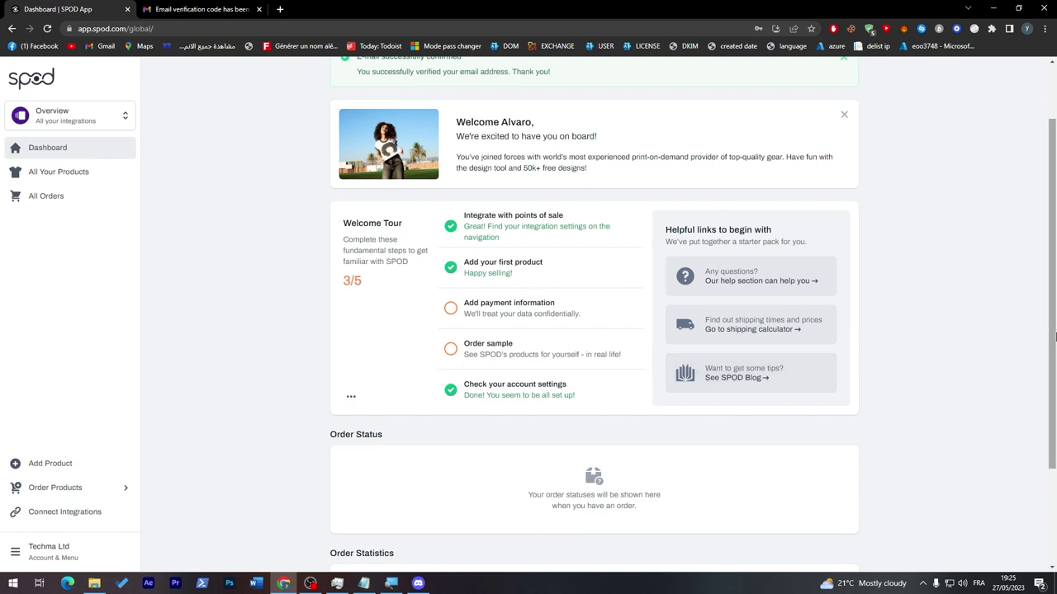
pyautogui.scroll(1, 1055, 336)
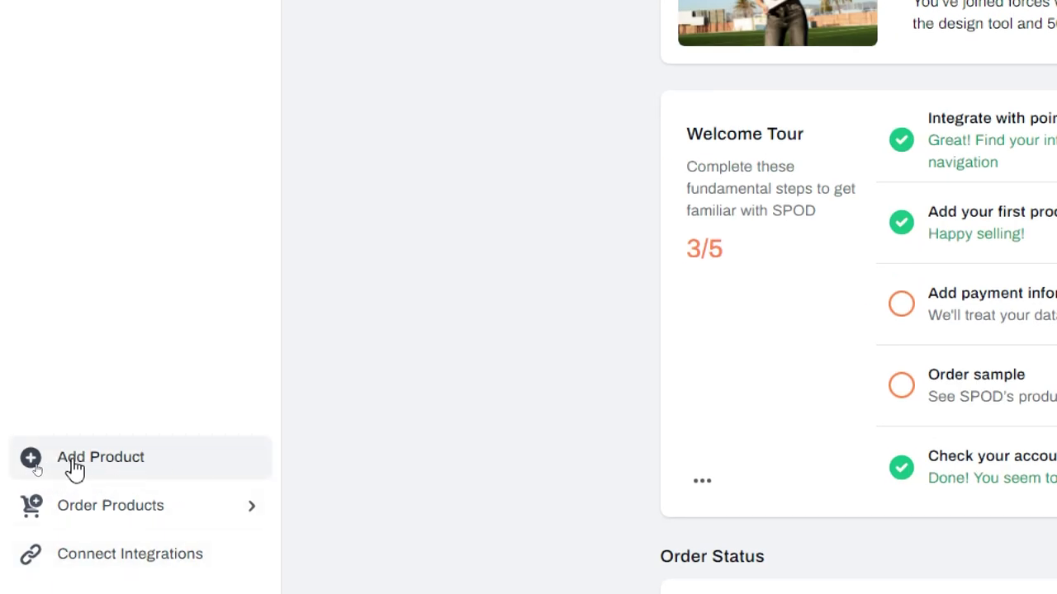
# Start adding a new product without assigning it to an integration.
pyautogui.click(124, 456)
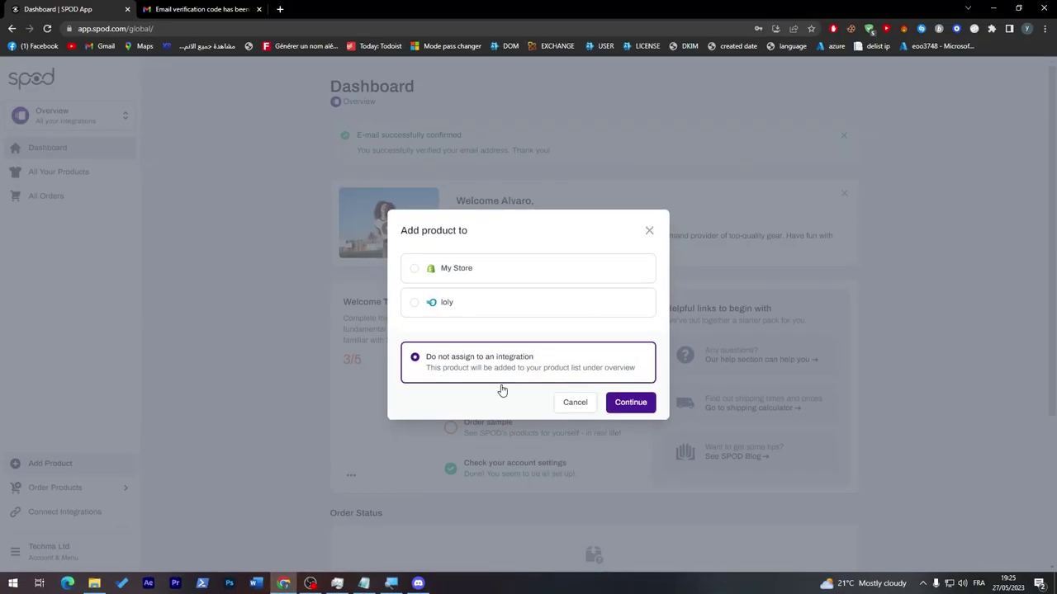
pyautogui.press('Tab')
pyautogui.click(465, 345)
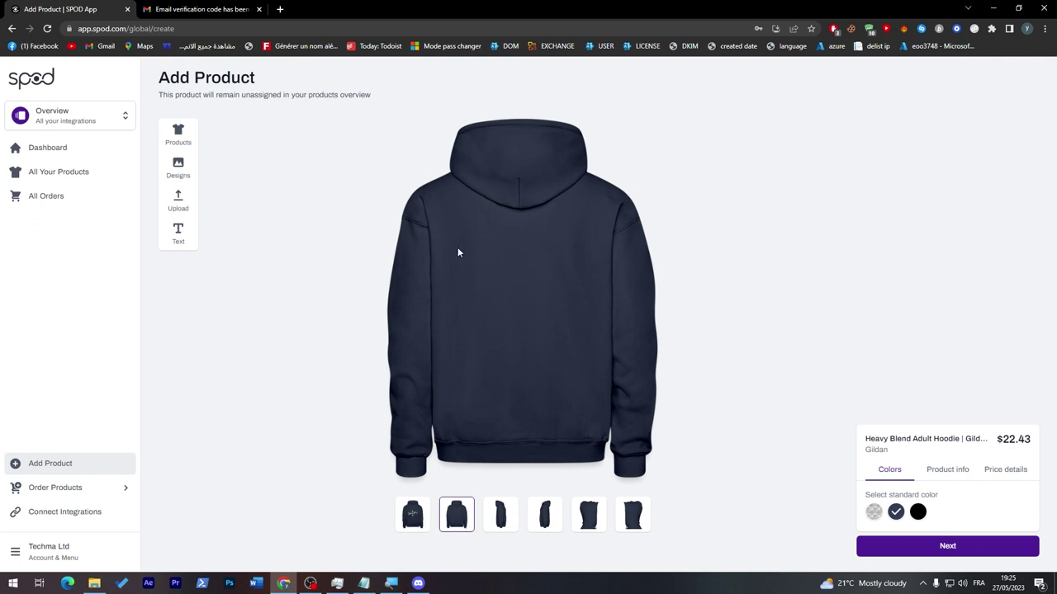
# Look at the navy hoodie from both sides and at both sides of its hood.
pyautogui.click(500, 514)
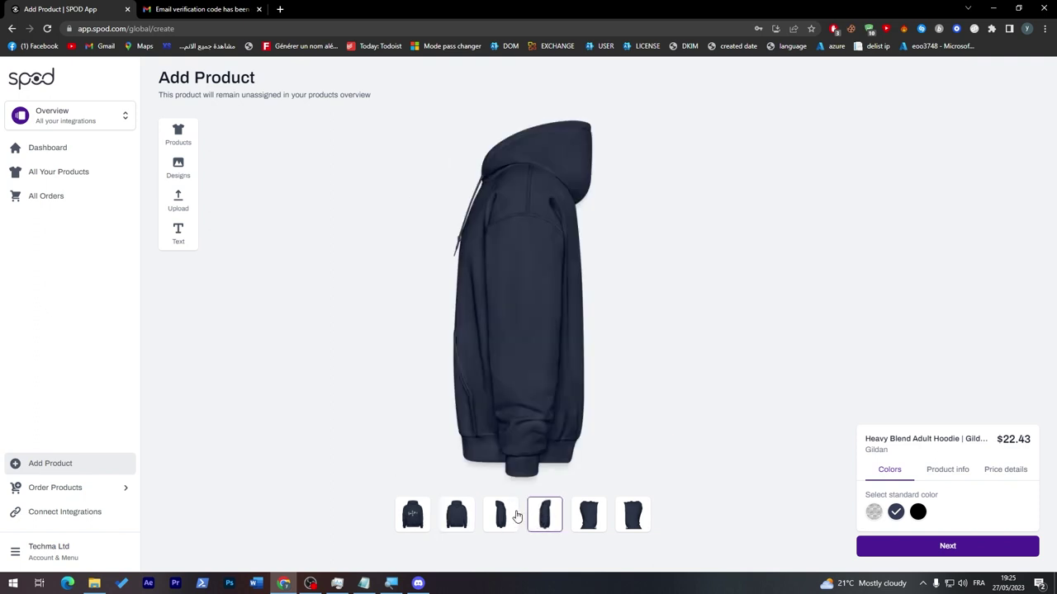
pyautogui.click(545, 515)
pyautogui.click(589, 514)
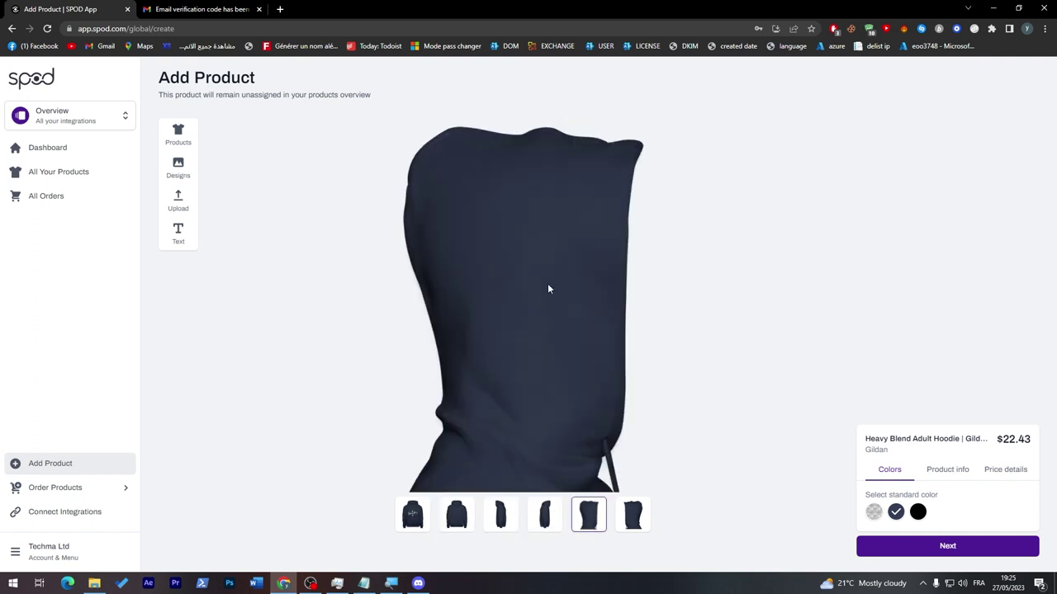
pyautogui.click(644, 514)
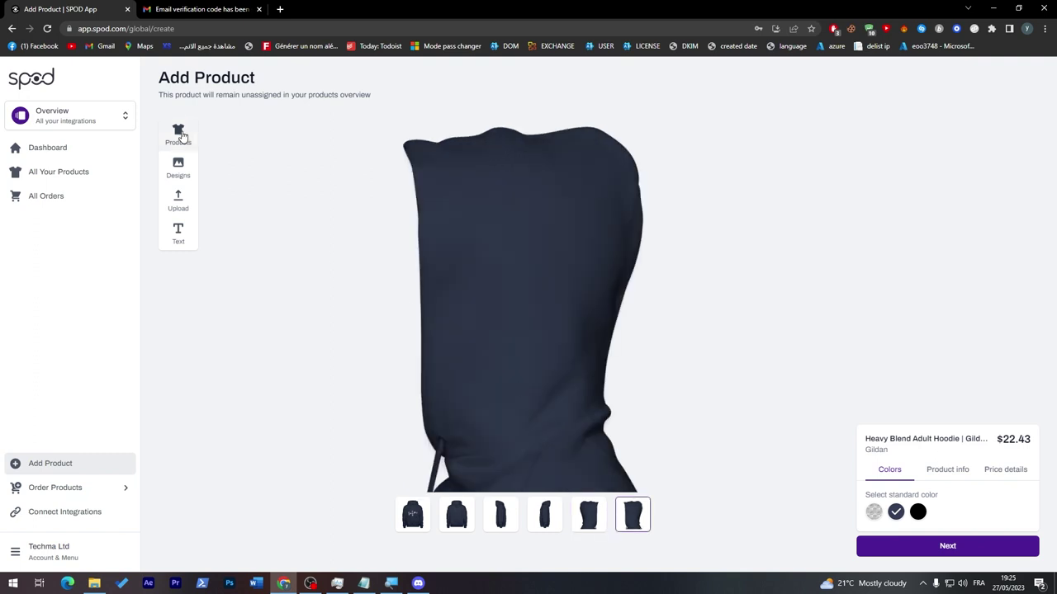
# Browse the product catalogue with the Clothing filter, check the Clothing, Accessories and Home & Living subcategories, and close it.
pyautogui.click(177, 132)
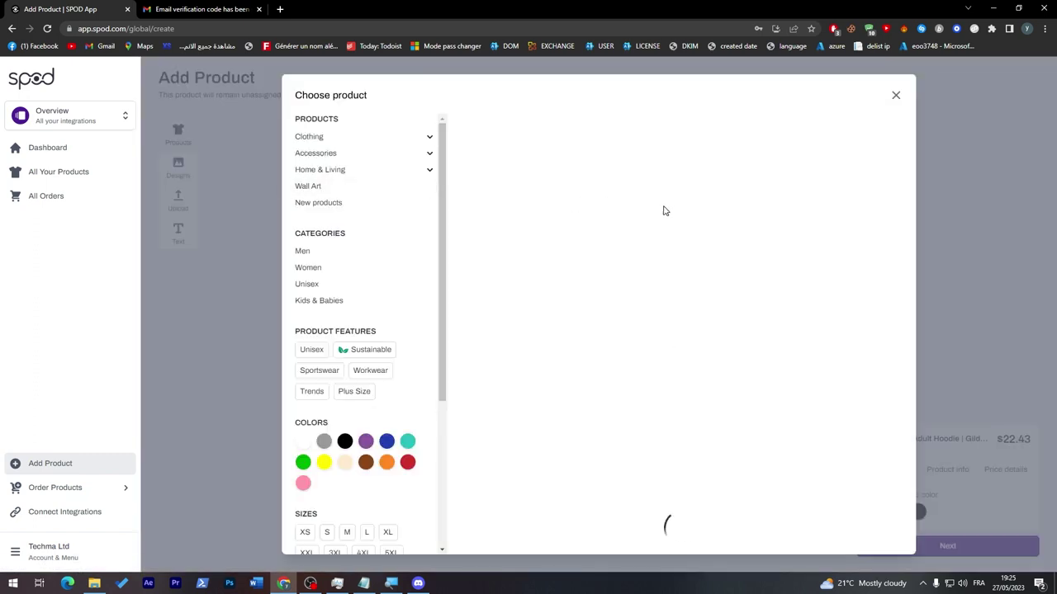
pyautogui.moveTo(909, 194); pyautogui.dragTo(901, 416)
pyautogui.scroll(3, 899, 455)
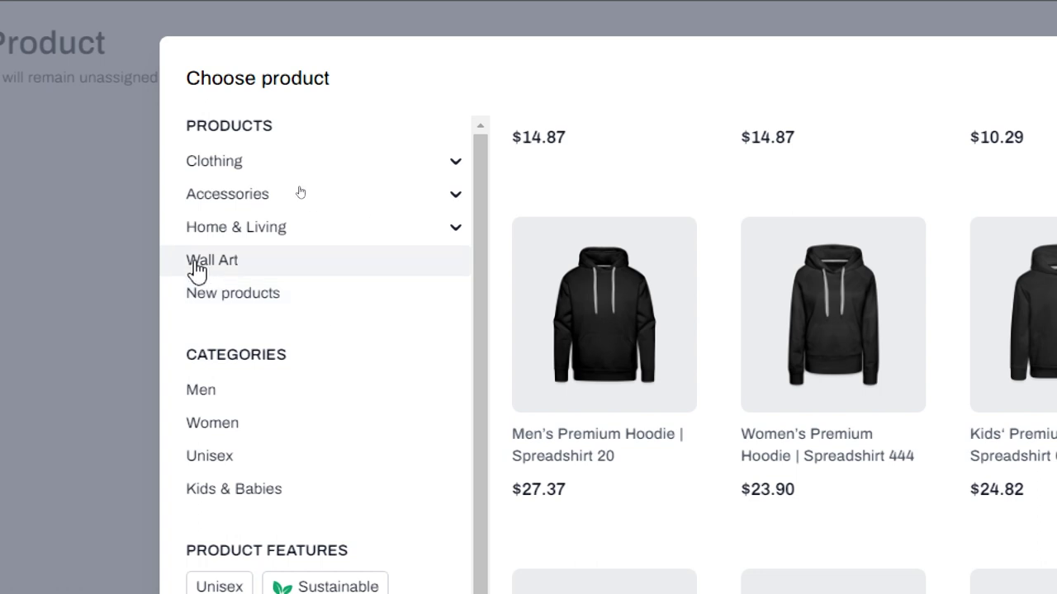
pyautogui.click(438, 161)
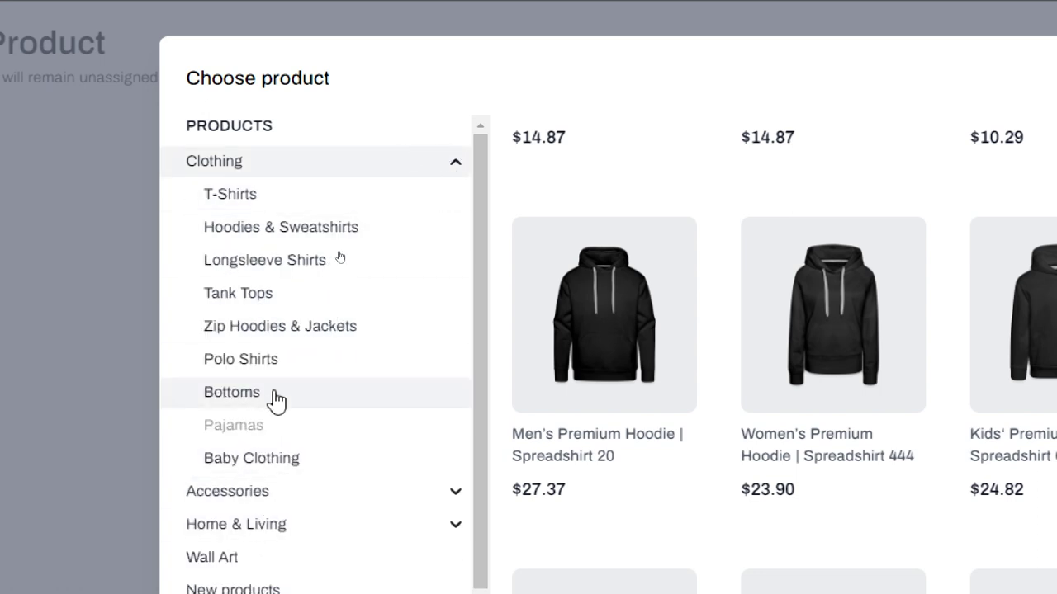
pyautogui.click(339, 166)
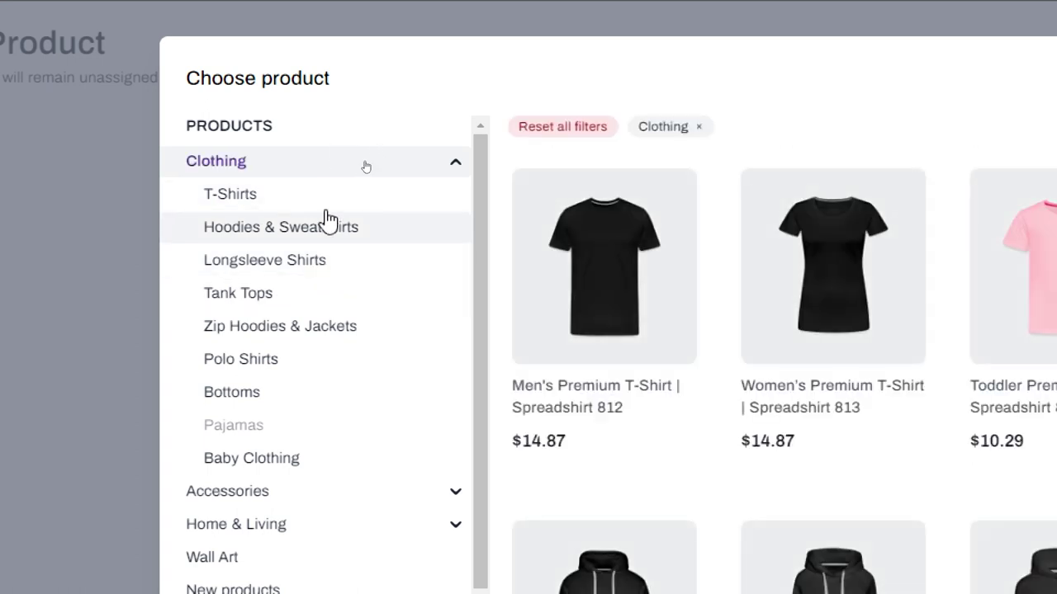
pyautogui.click(465, 168)
pyautogui.click(450, 195)
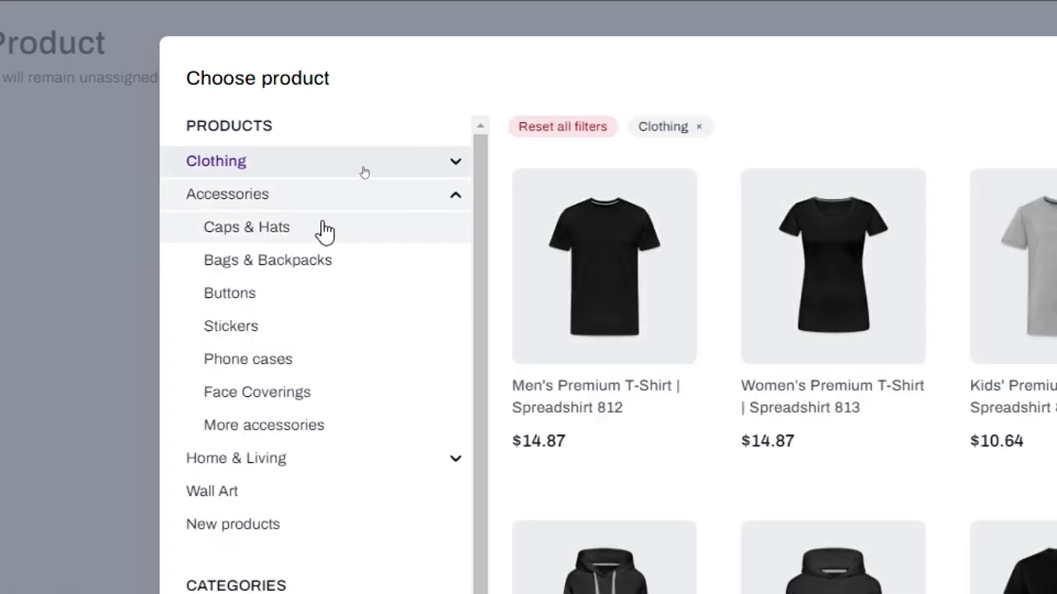
pyautogui.click(462, 196)
pyautogui.click(444, 236)
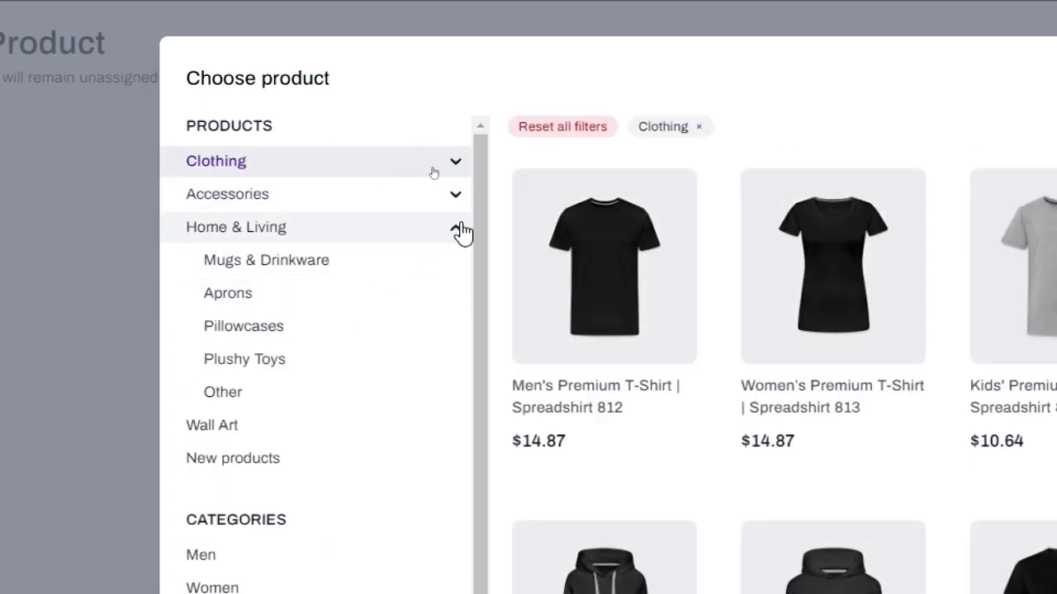
pyautogui.click(456, 231)
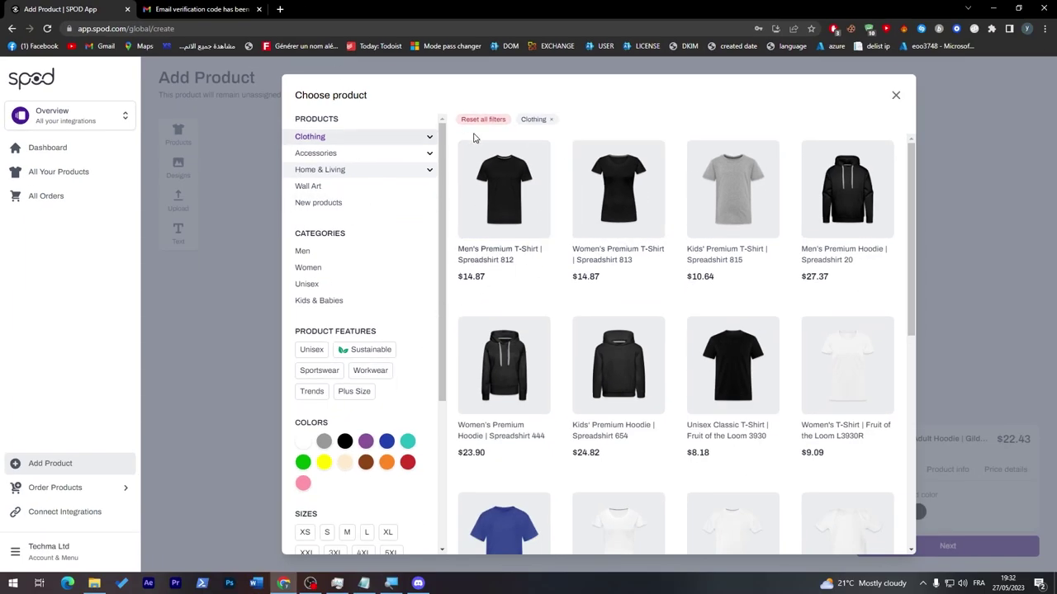
pyautogui.click(895, 98)
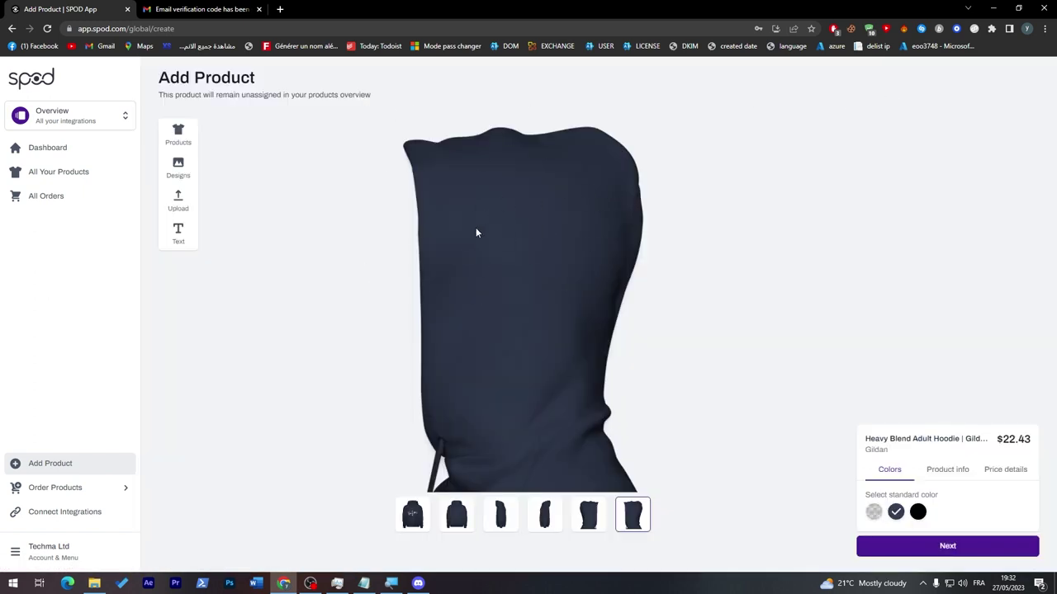
# Browse the ready-made design library, look at the own-image upload options, and return to the product.
pyautogui.click(182, 170)
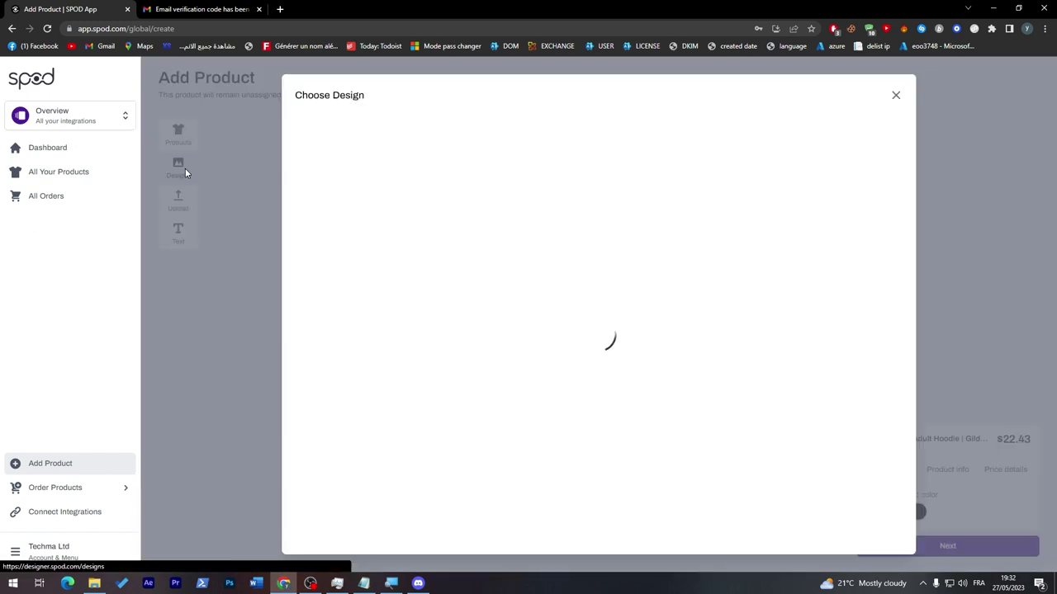
pyautogui.moveTo(911, 132)
pyautogui.mouseDown()
pyautogui.moveTo(909, 144)
pyautogui.moveTo(911, 127)
pyautogui.mouseUp()
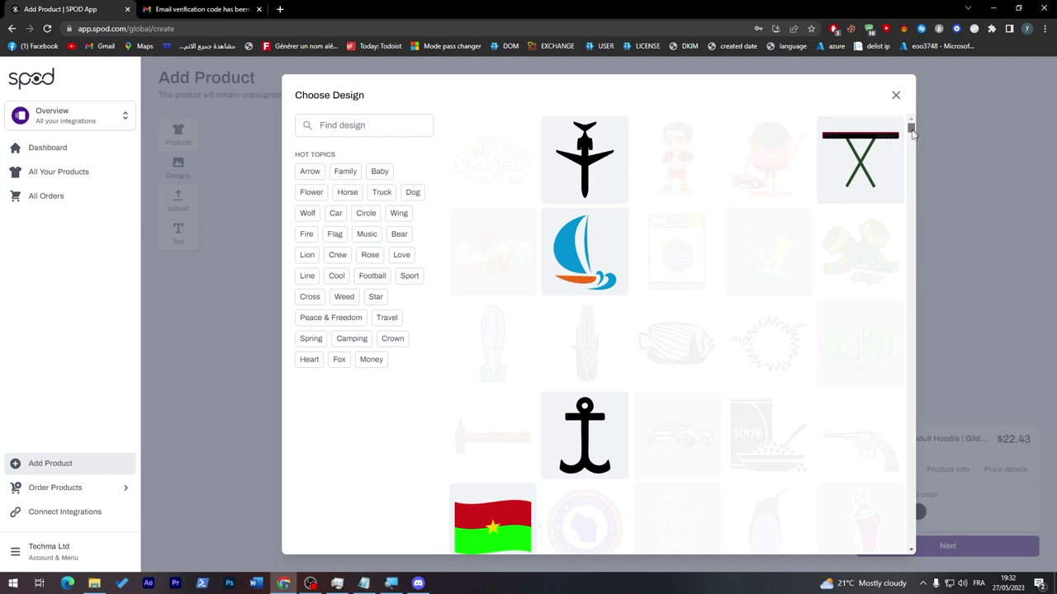
pyautogui.moveTo(911, 130); pyautogui.dragTo(710, 212)
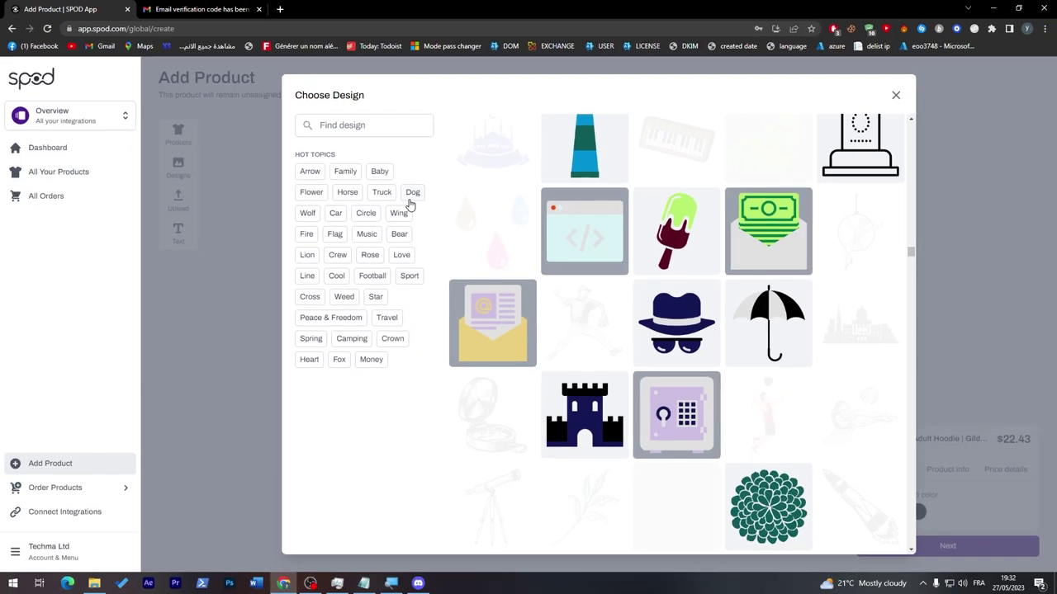
pyautogui.click(894, 96)
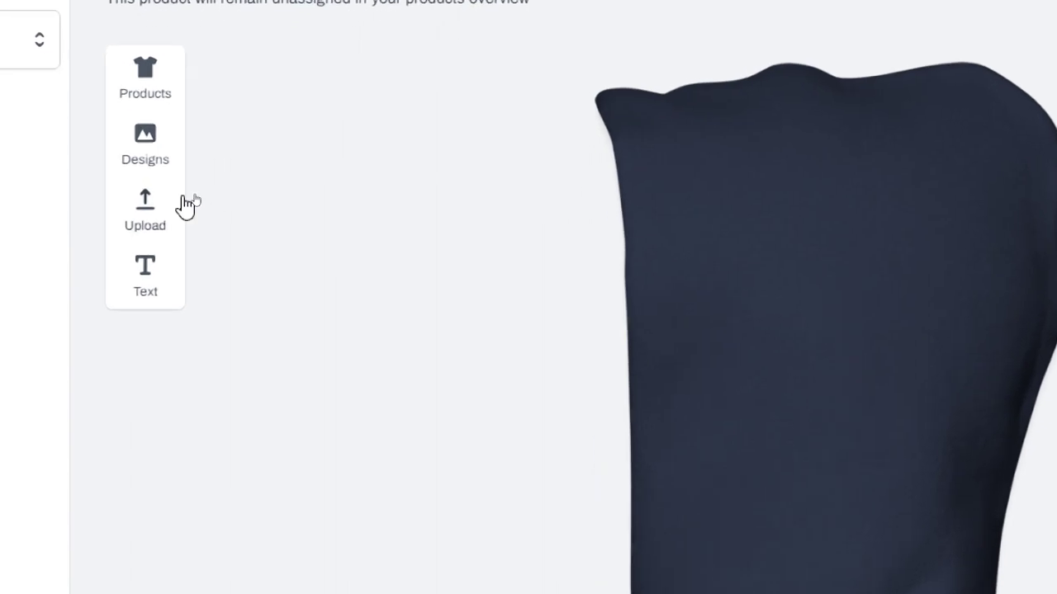
pyautogui.click(196, 202)
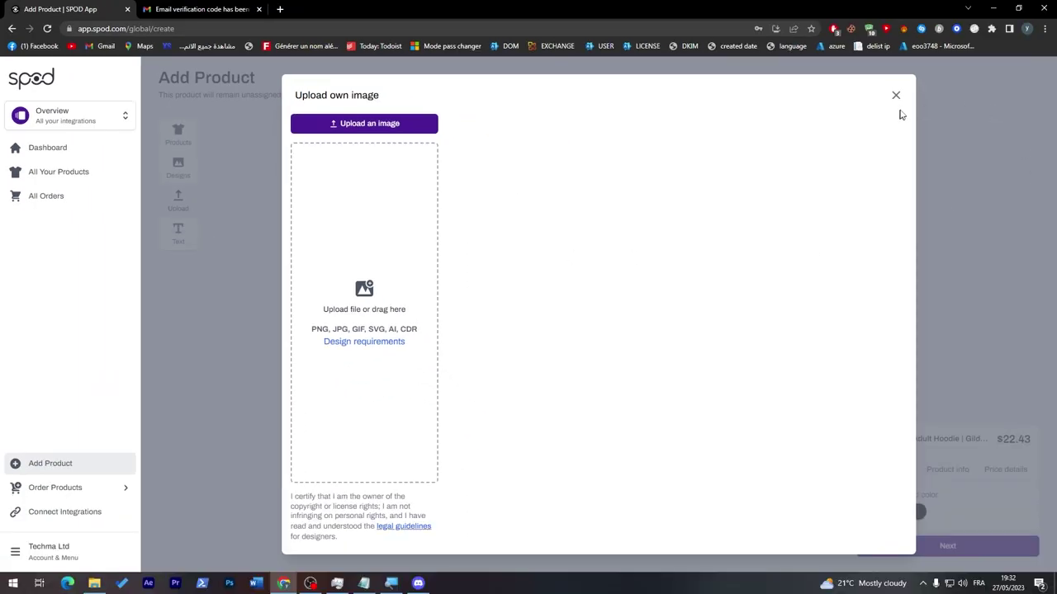
pyautogui.click(1056, 1)
# Reposition the formula design on the hoodie's front and shrink it to a small print near the middle of the print area.
pyautogui.click(411, 513)
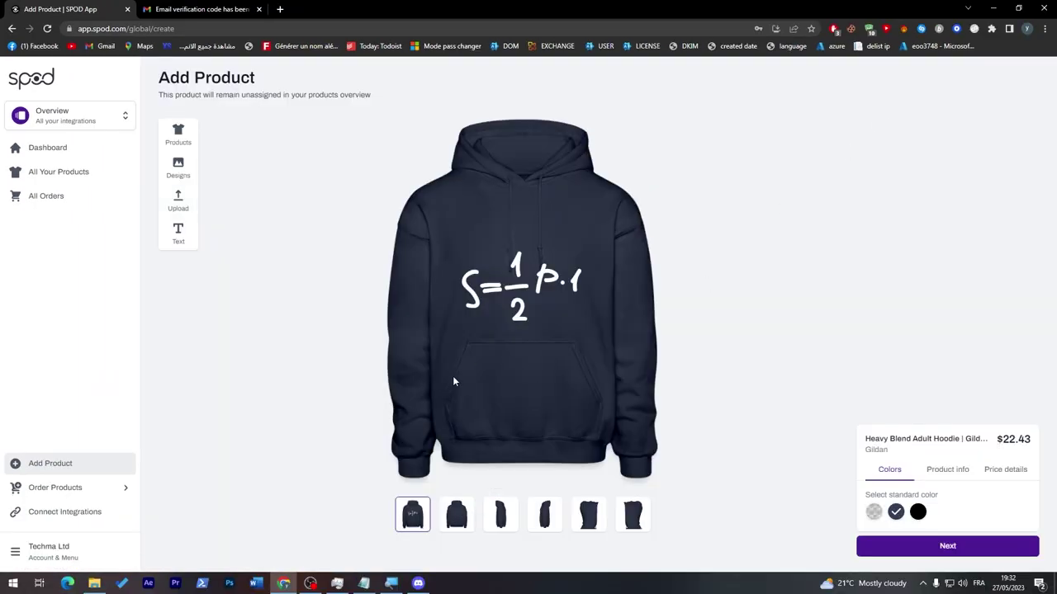
pyautogui.click(518, 314)
pyautogui.moveTo(520, 315)
pyautogui.mouseDown()
pyautogui.moveTo(514, 304)
pyautogui.moveTo(514, 363)
pyautogui.moveTo(545, 311)
pyautogui.moveTo(569, 231)
pyautogui.moveTo(532, 269)
pyautogui.moveTo(532, 301)
pyautogui.mouseUp()
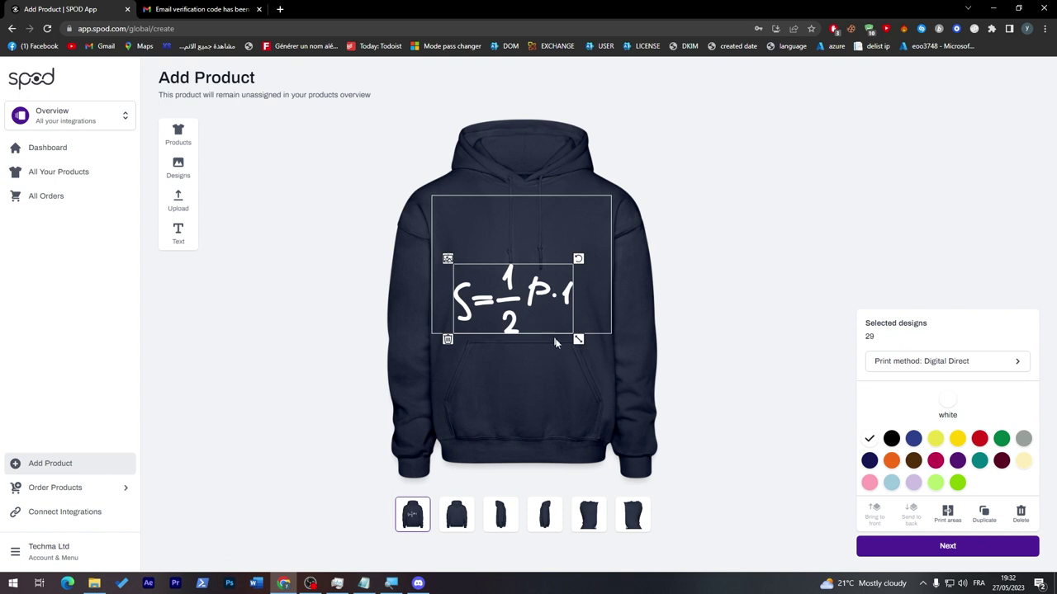
pyautogui.moveTo(577, 339); pyautogui.dragTo(512, 274)
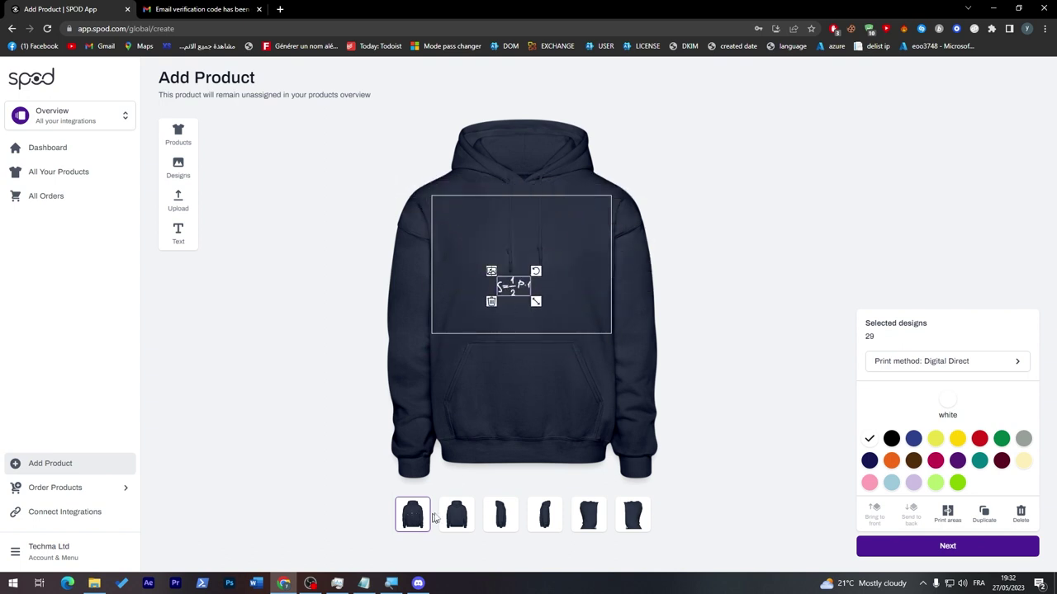
# Check the hoodie's back, both sides and both hood views, and return to the back view.
pyautogui.click(457, 514)
pyautogui.click(500, 514)
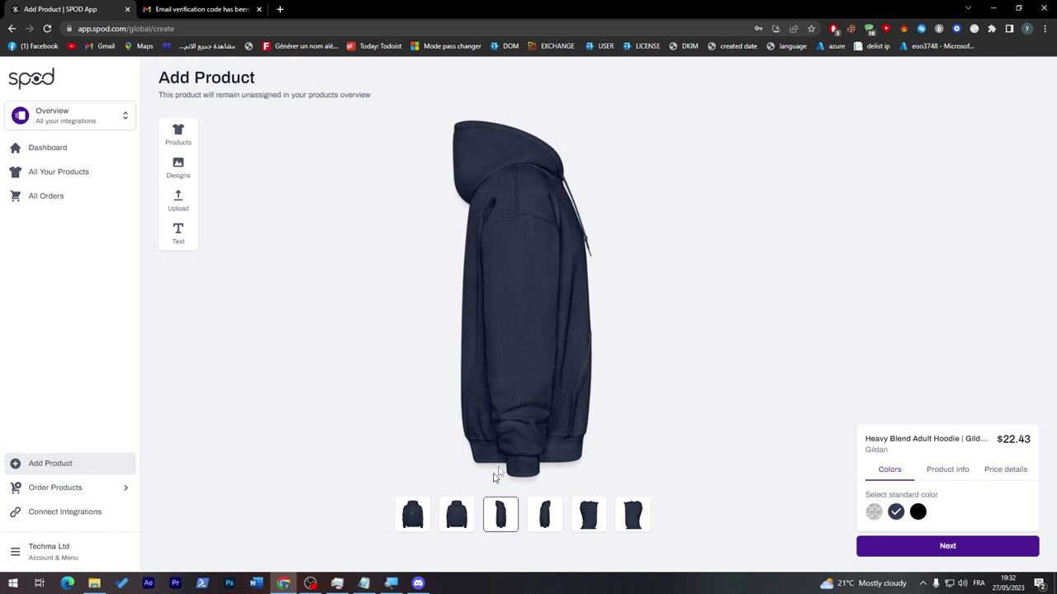
pyautogui.click(545, 515)
pyautogui.click(589, 514)
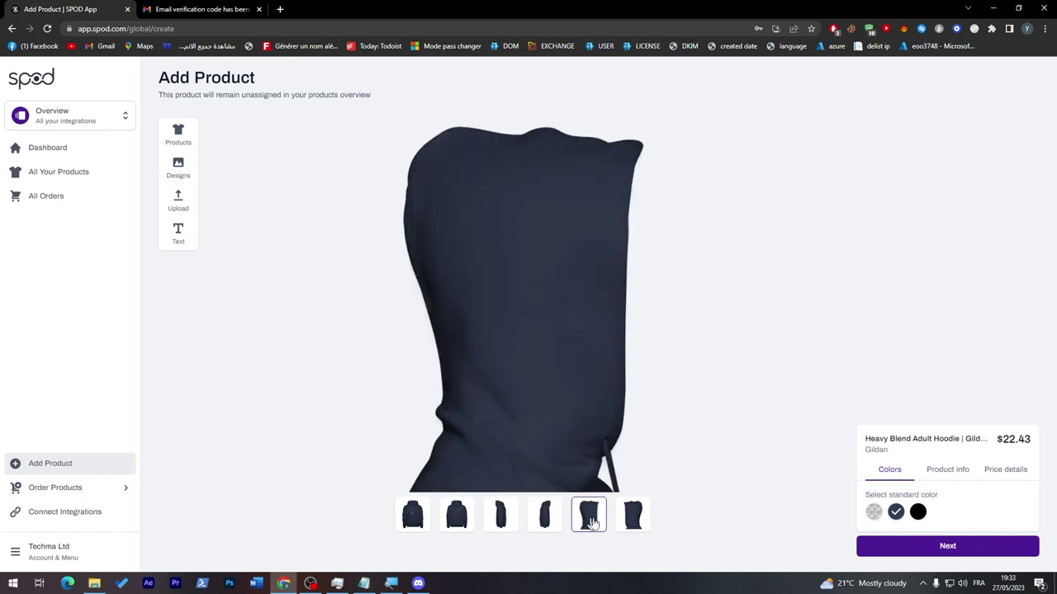
pyautogui.click(632, 514)
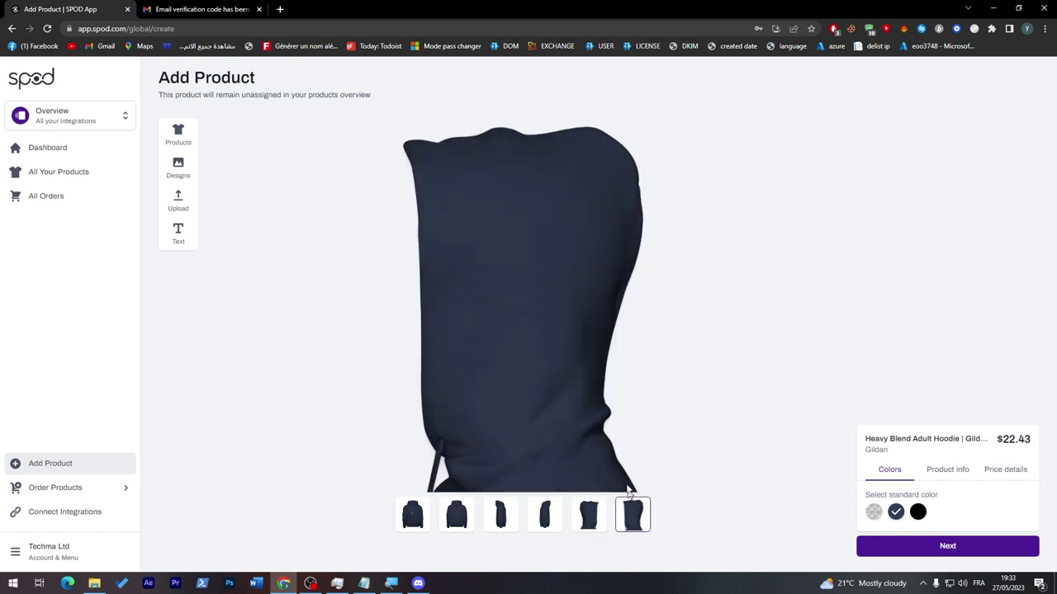
pyautogui.click(456, 516)
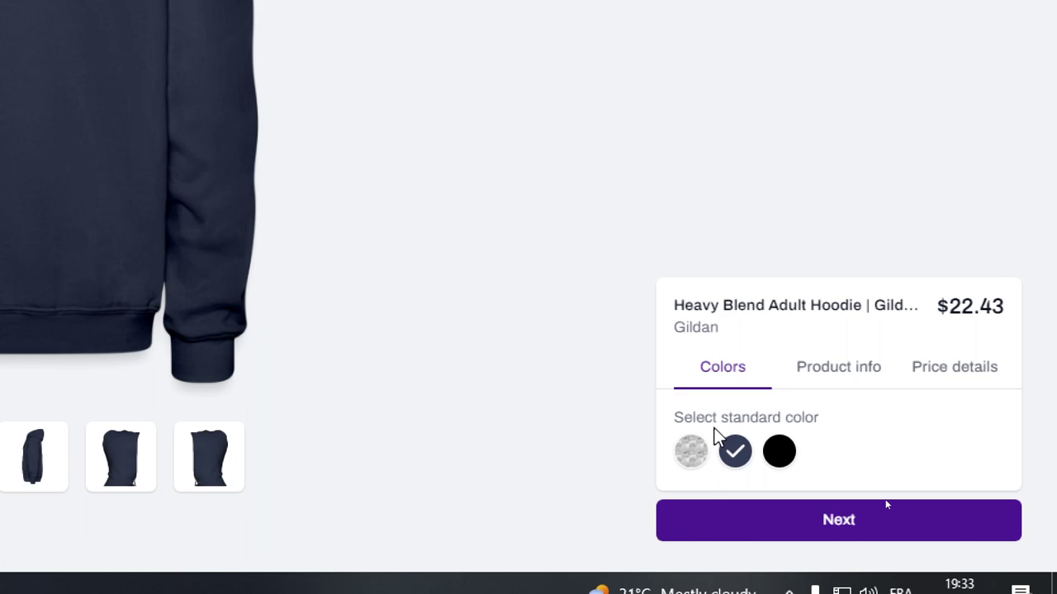
# Preview the hoodie in grey and navy, and set its color to black.
pyautogui.click(690, 452)
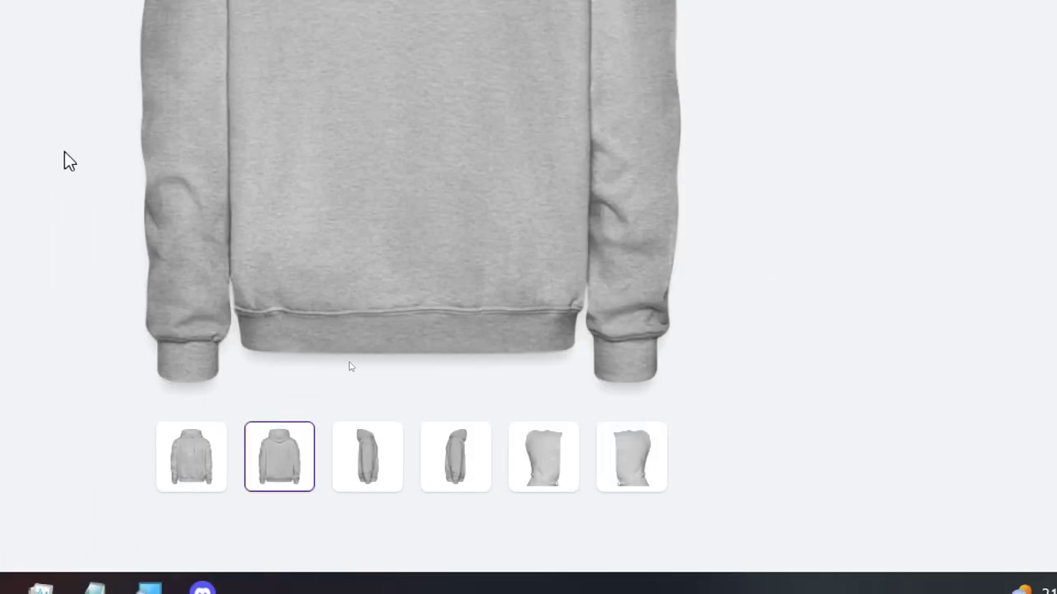
pyautogui.click(735, 451)
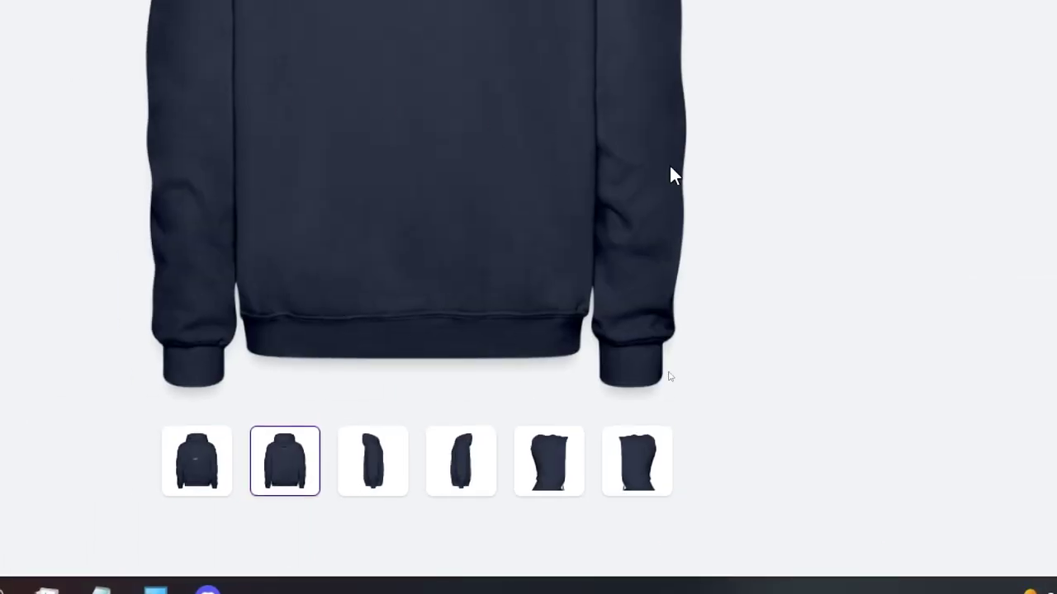
pyautogui.click(779, 451)
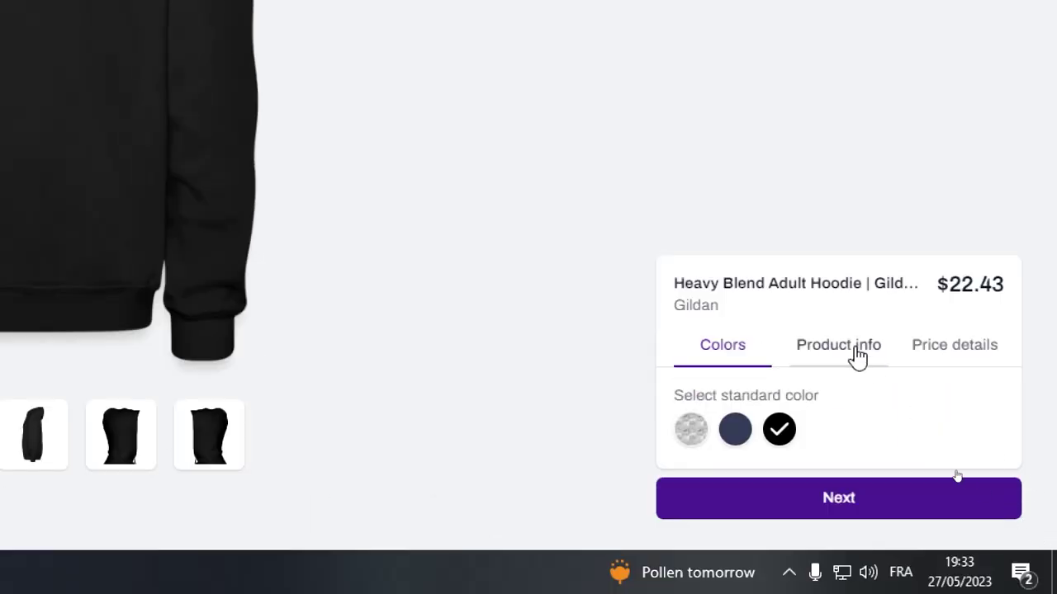
# Review the hoodie's product description, size chart and price details.
pyautogui.click(856, 356)
pyautogui.scroll(-5, 873, 363)
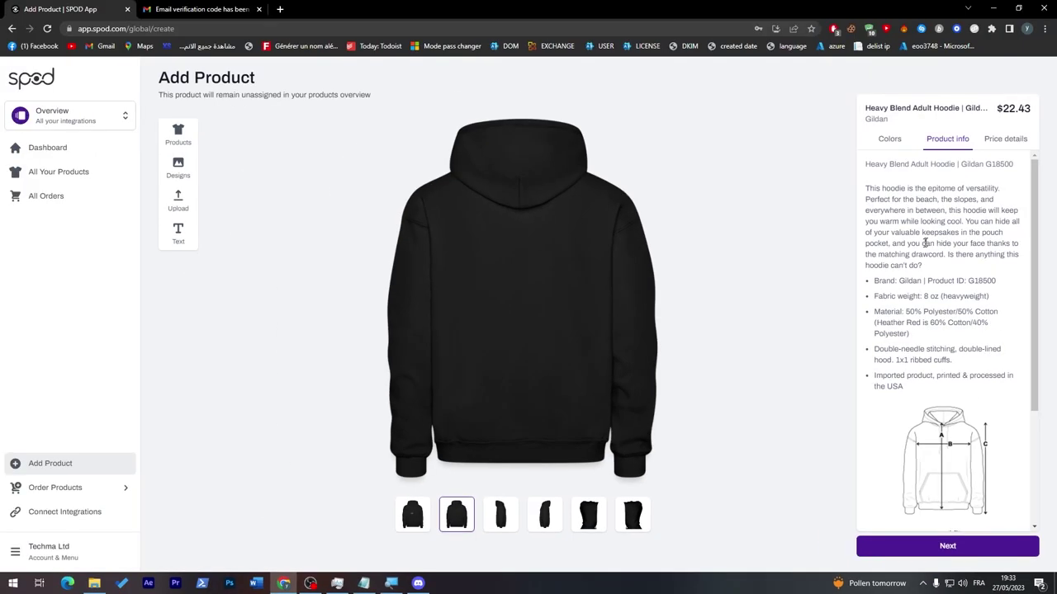
pyautogui.scroll(-3, 1006, 207)
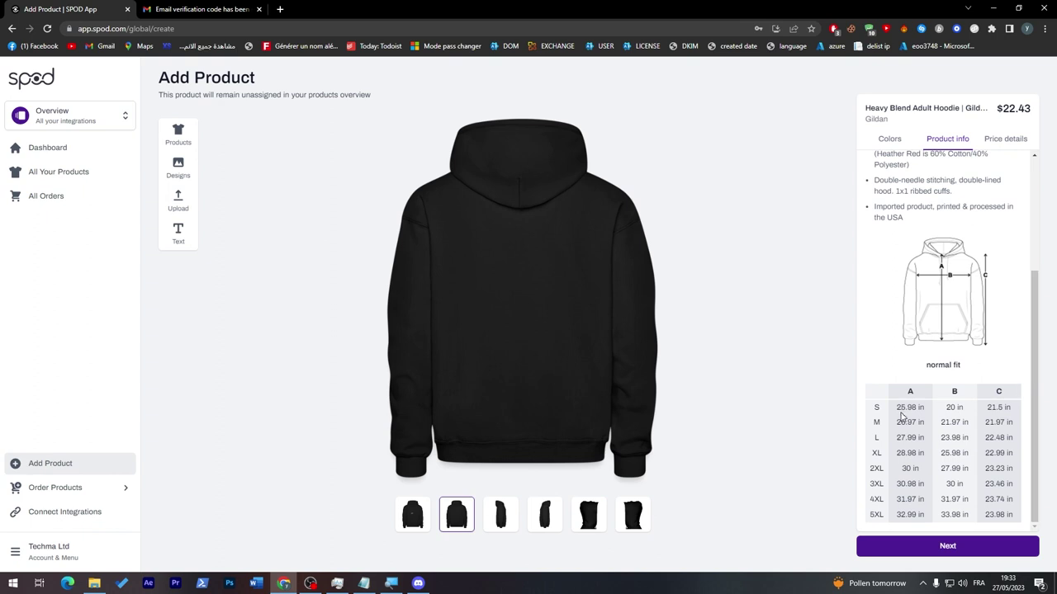
pyautogui.scroll(3, 1031, 314)
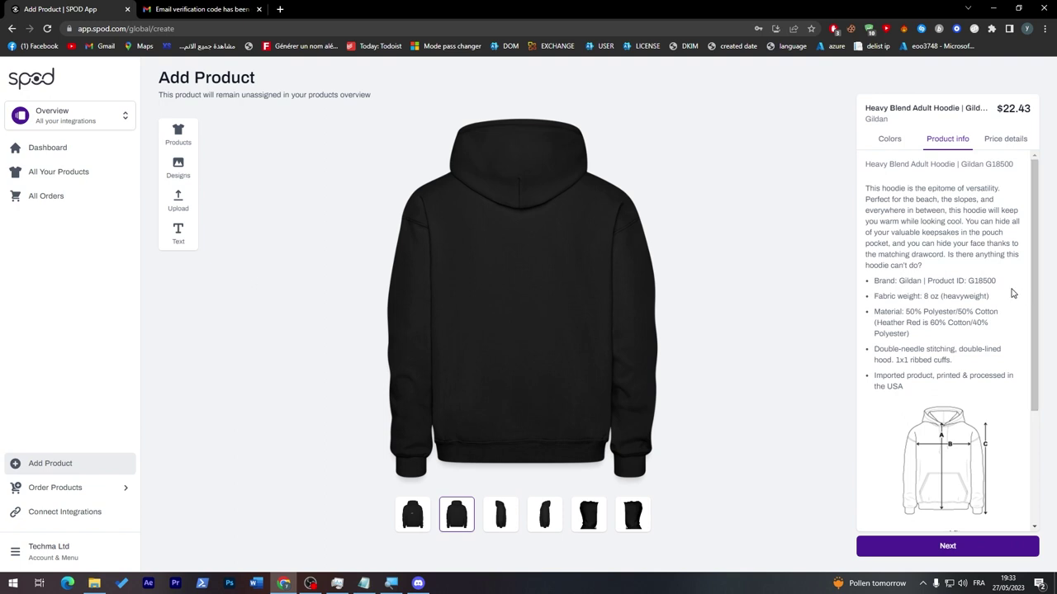
pyautogui.click(1010, 142)
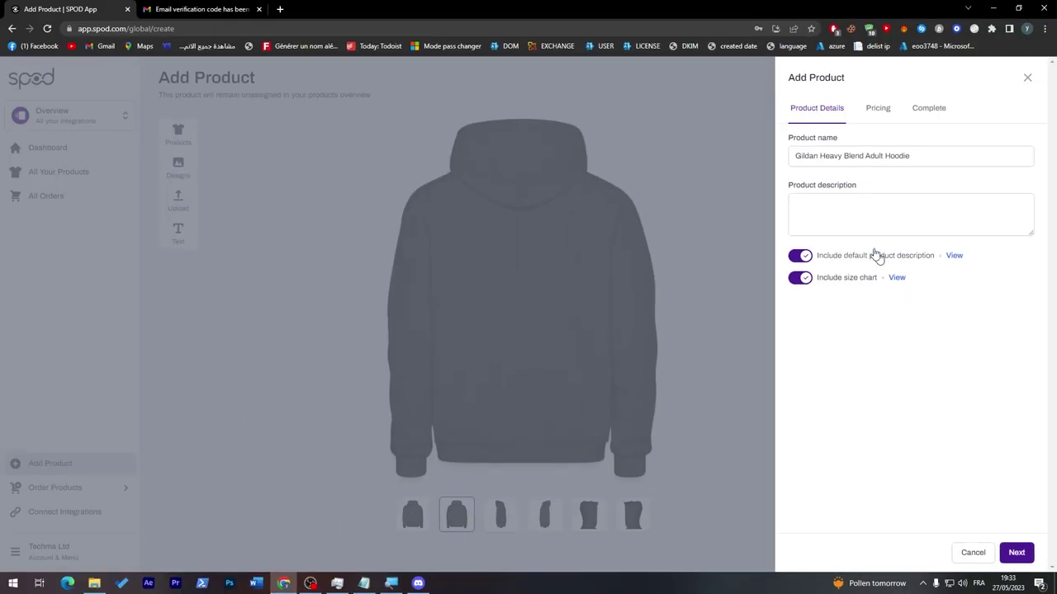
# Start adding the hoodie as a product, check its name and description settings, and go to its pricing.
pyautogui.click(895, 201)
pyautogui.click(878, 111)
pyautogui.click(841, 114)
pyautogui.click(876, 106)
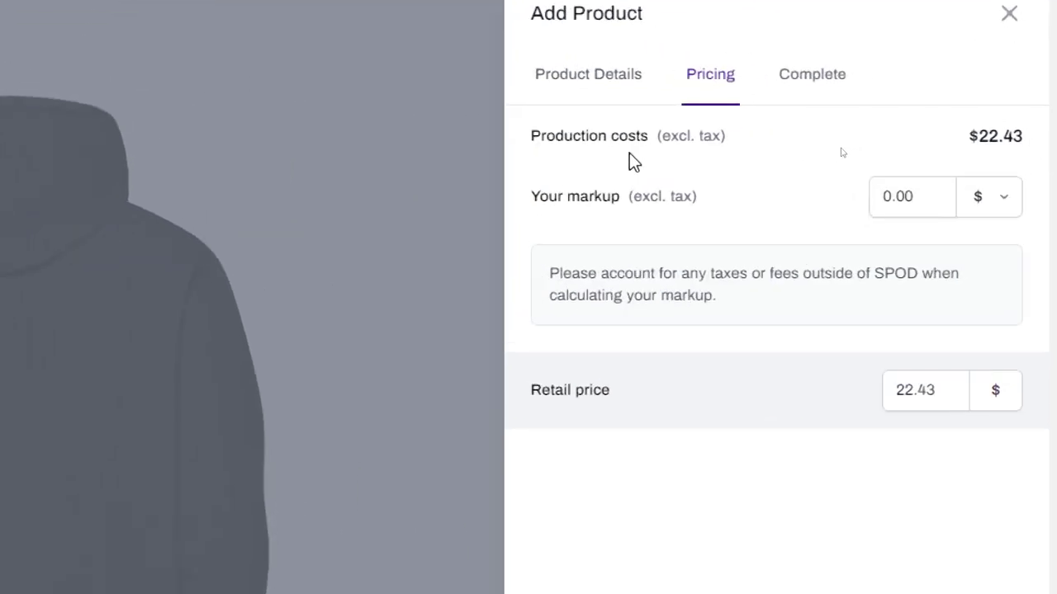
# Set the hoodie's markup to $5 on top of the production costs.
pyautogui.tripleClick(989, 138)
pyautogui.click(896, 146)
pyautogui.moveTo(935, 192); pyautogui.dragTo(875, 201)
pyautogui.press('BackSpace')
pyautogui.write('5')
pyautogui.click(799, 206)
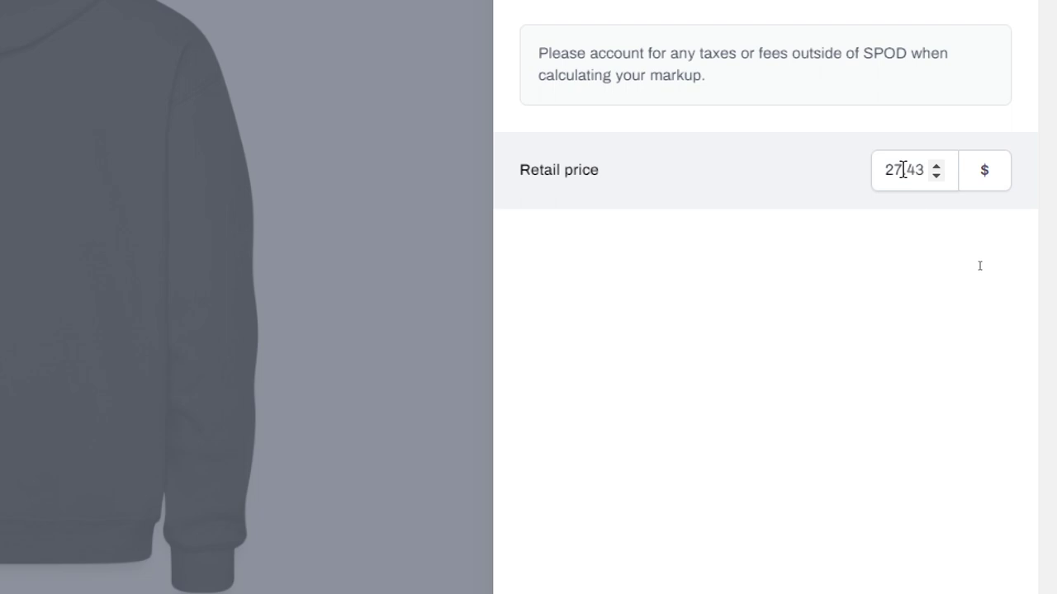
# Set the hoodie's retail price to $30.
pyautogui.moveTo(922, 172); pyautogui.dragTo(830, 177)
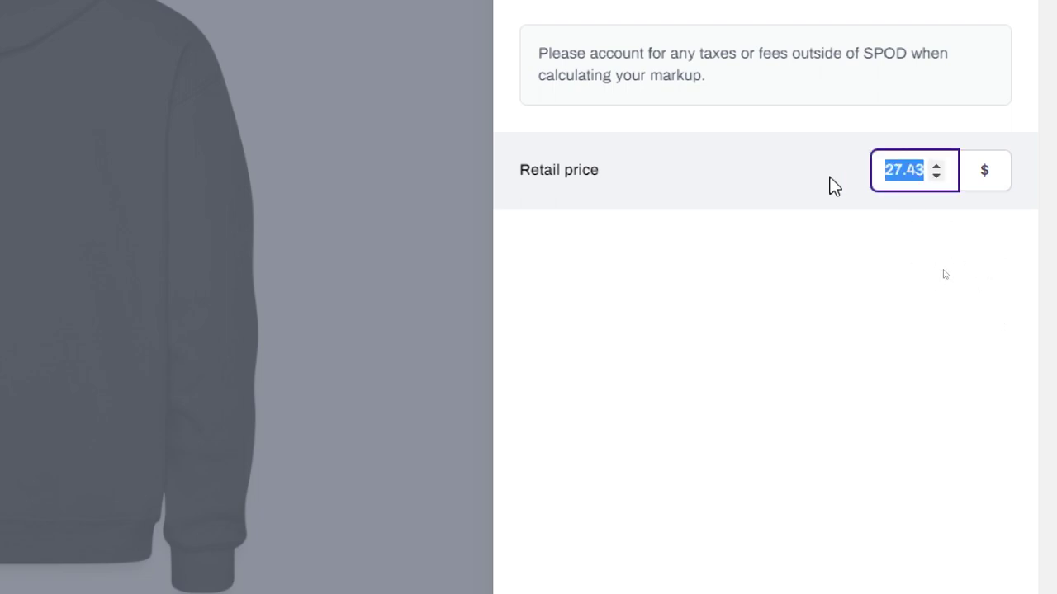
pyautogui.write('30')
pyautogui.click(823, 271)
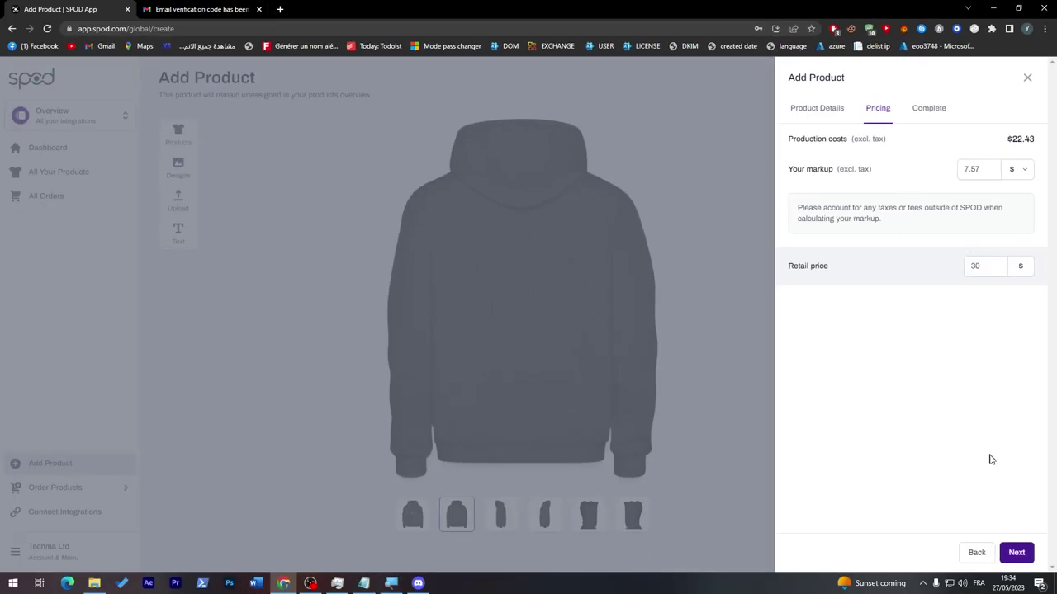
# Finish adding the hoodie in black, in sizes S to 5XL with the first front mockup, and close the confirmation.
pyautogui.click(1012, 554)
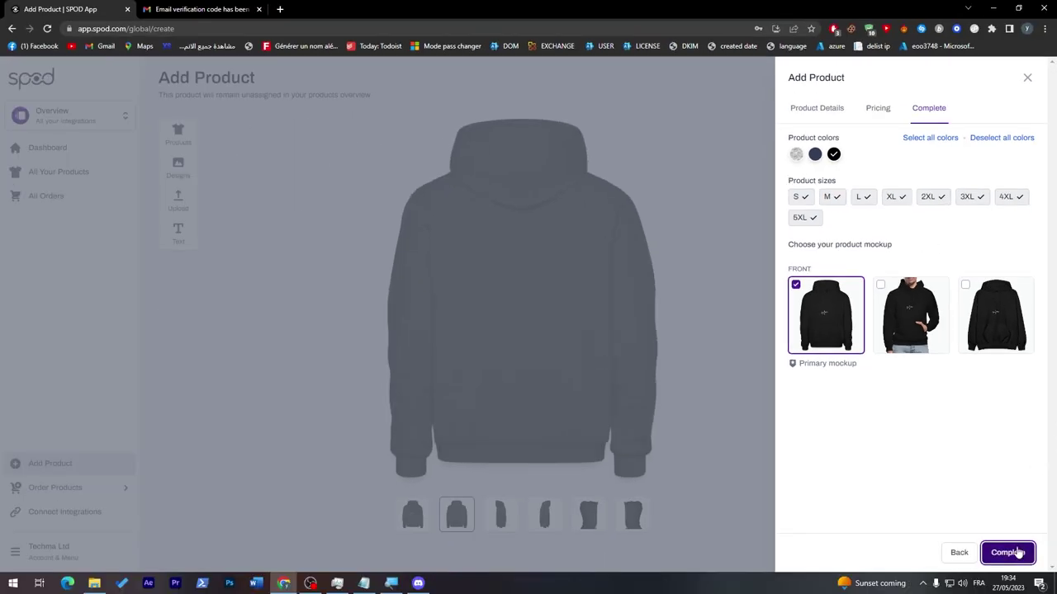
pyautogui.click(1010, 553)
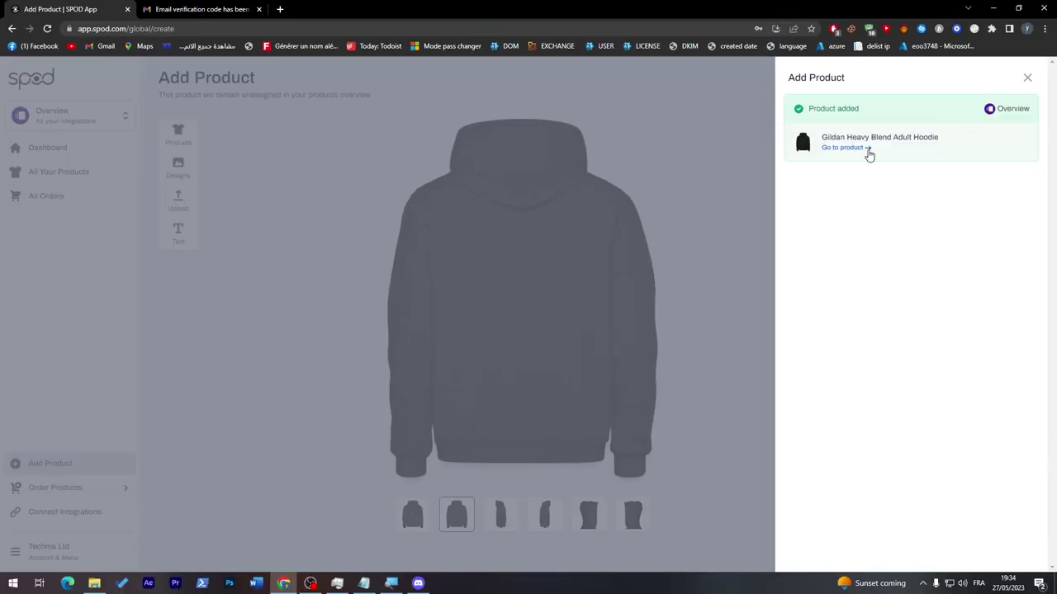
pyautogui.click(1028, 77)
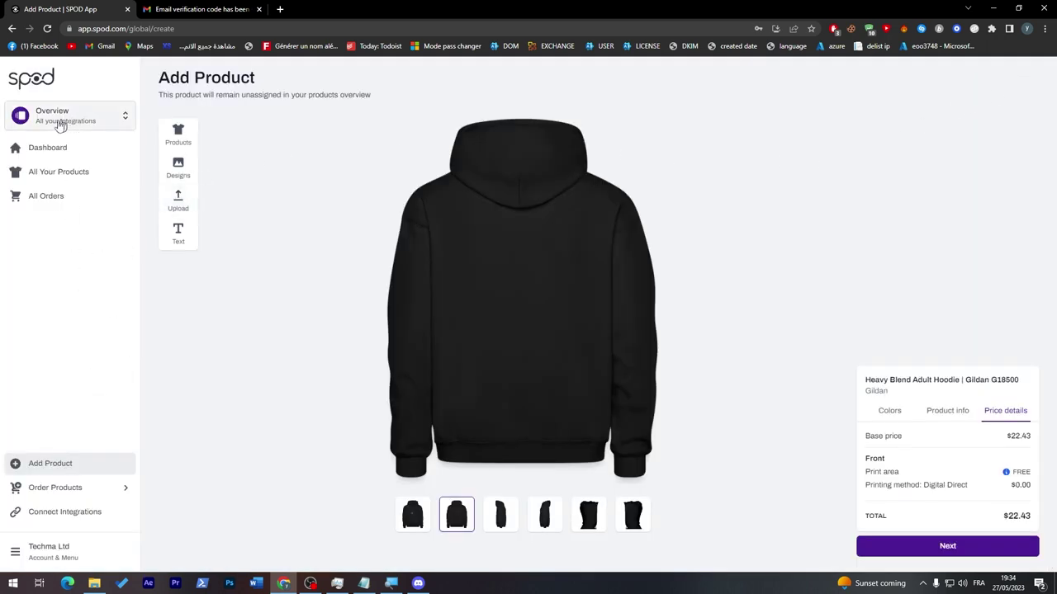
# View the dashboard's welcome tour and look through the e-commerce platforms available for integration.
pyautogui.click(43, 153)
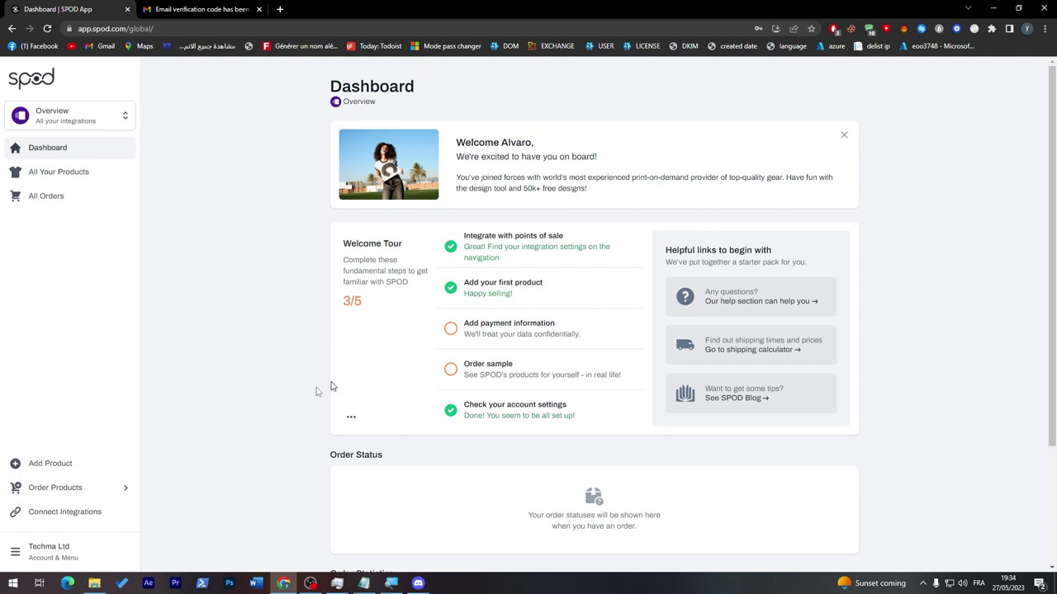
pyautogui.click(63, 522)
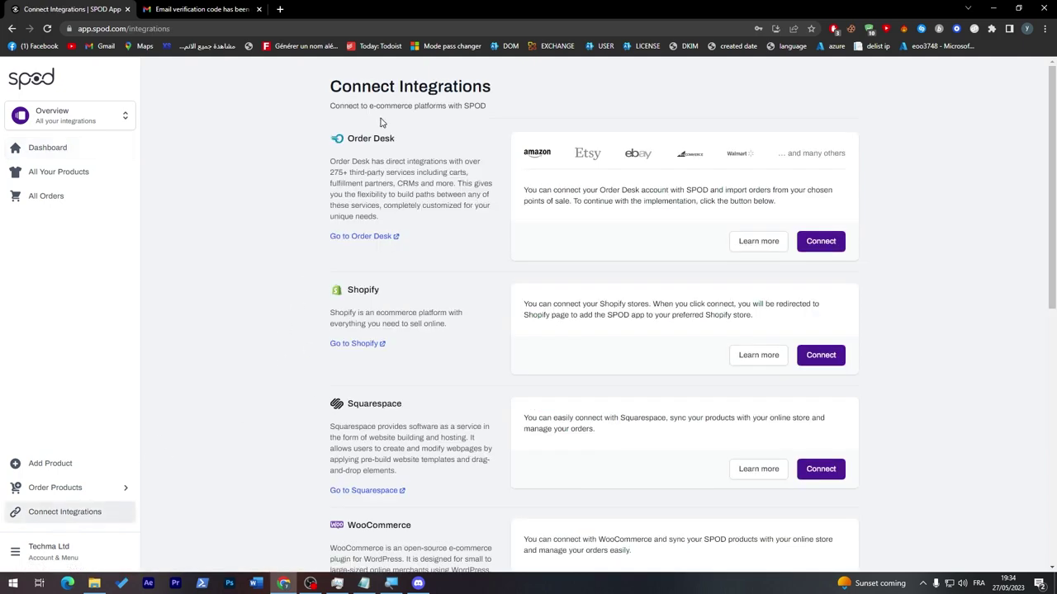
pyautogui.scroll(-7, 997, 435)
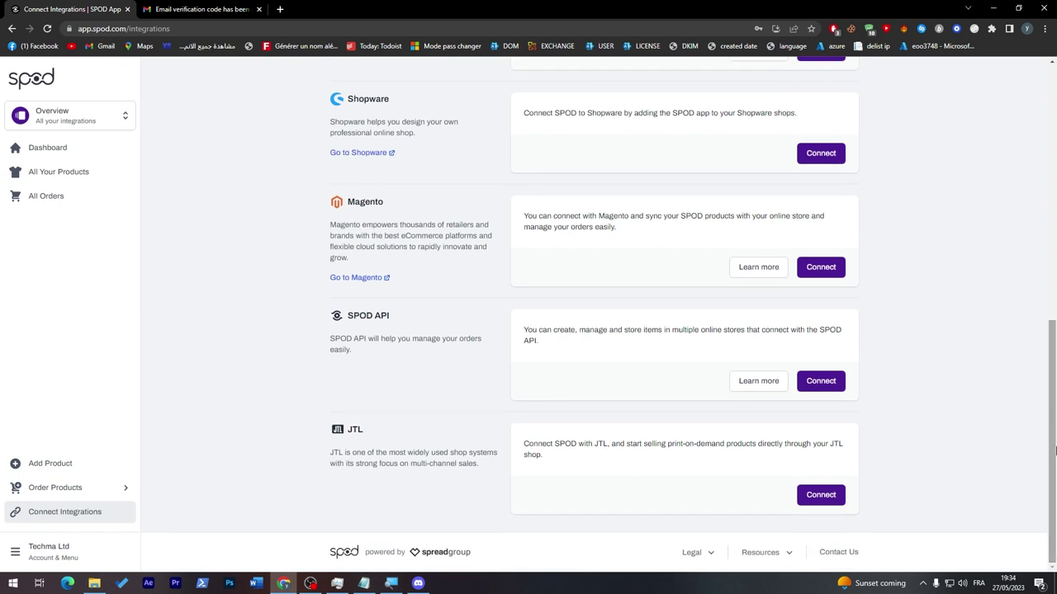
pyautogui.scroll(2, 1042, 400)
pyautogui.scroll(2, 1032, 358)
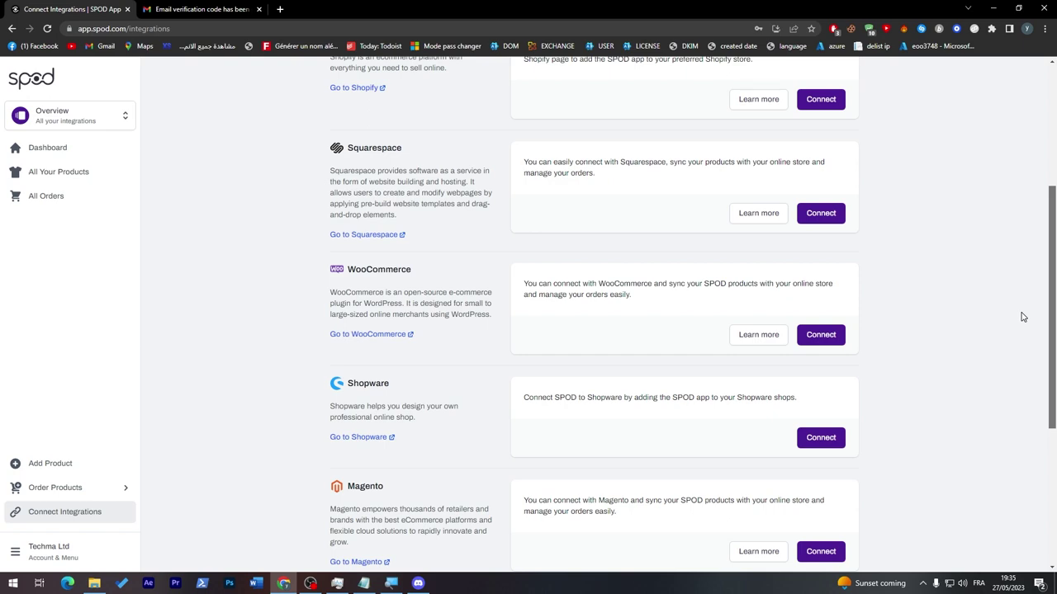
pyautogui.scroll(2, 1022, 317)
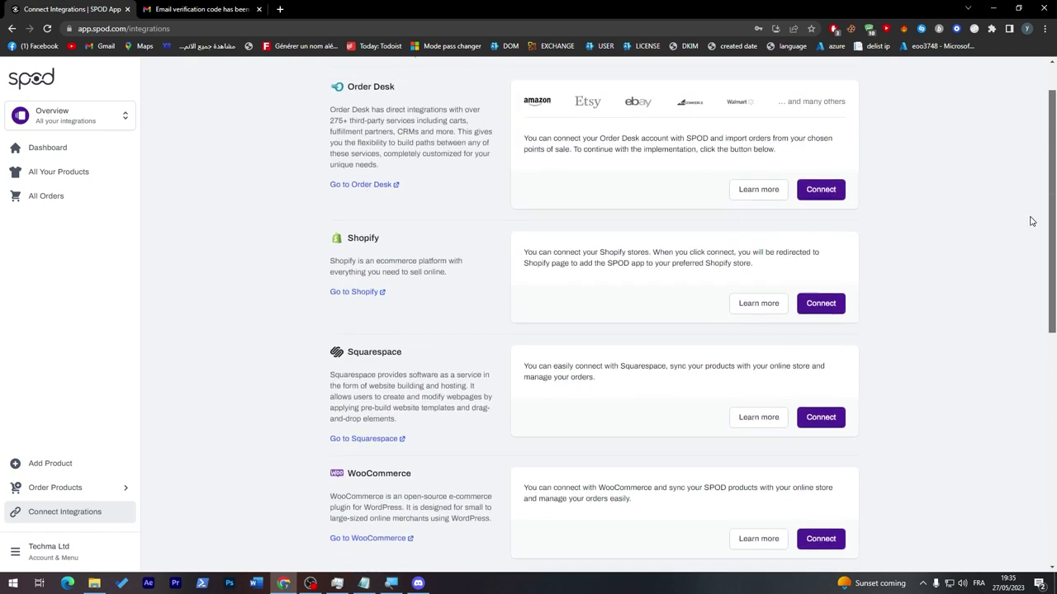
pyautogui.scroll(1, 1031, 222)
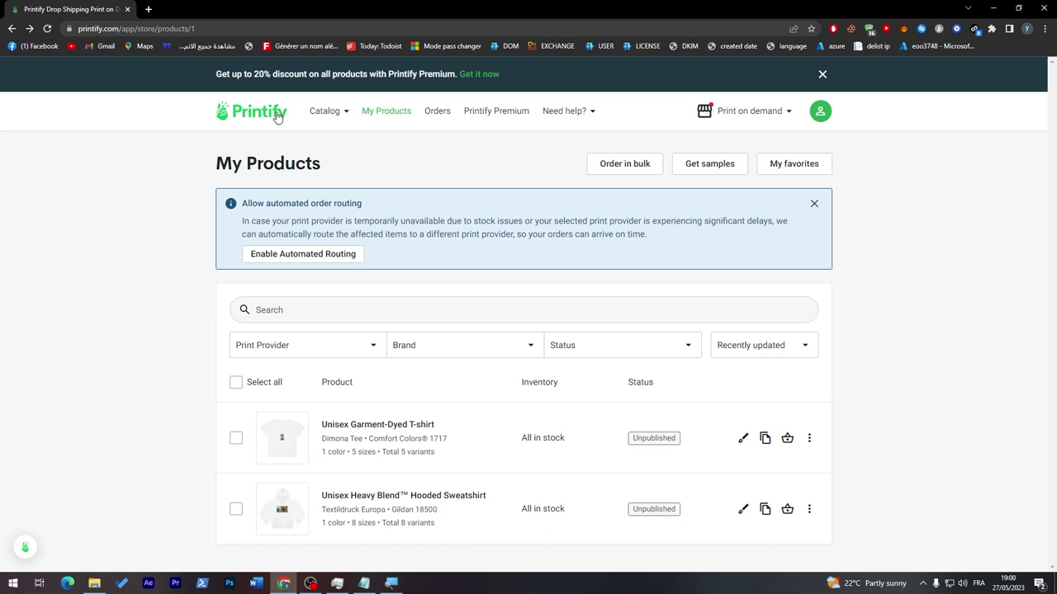
# In Printify, view the store setup checklist and open the men's hoodies category of the catalog.
pyautogui.click(278, 117)
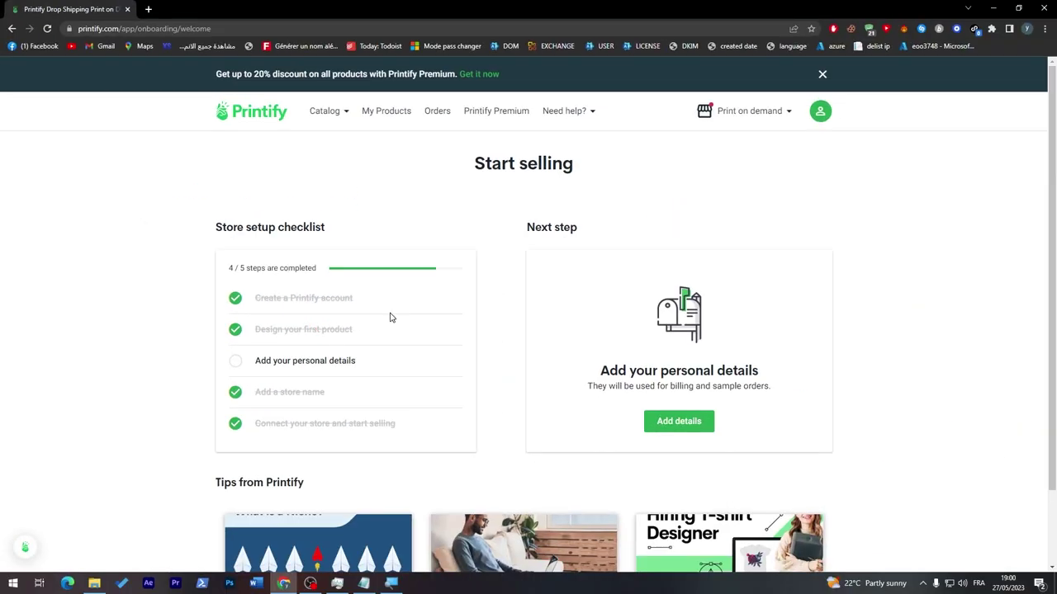
pyautogui.click(328, 114)
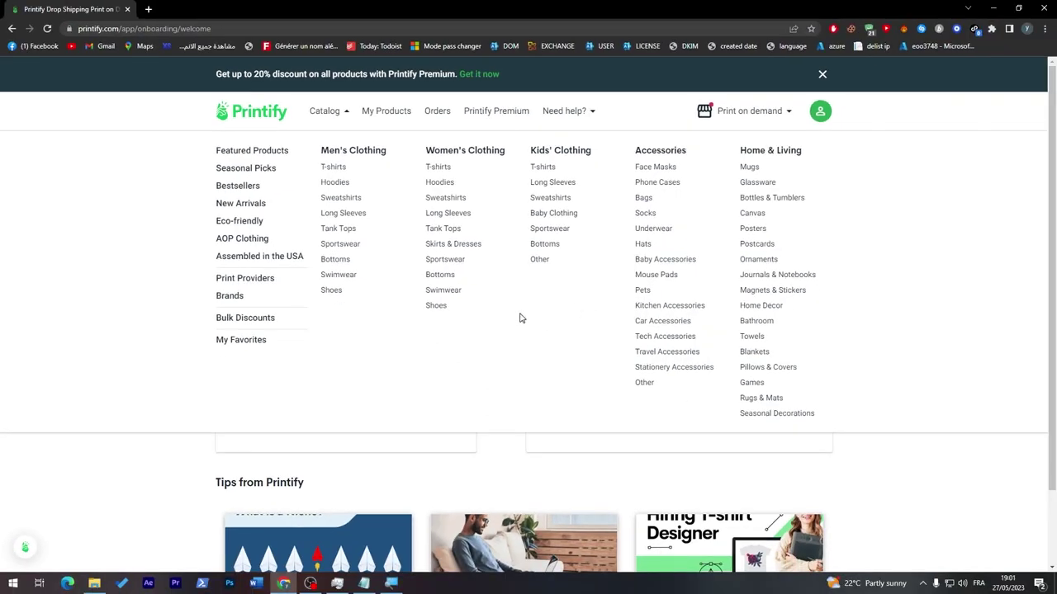
pyautogui.click(335, 182)
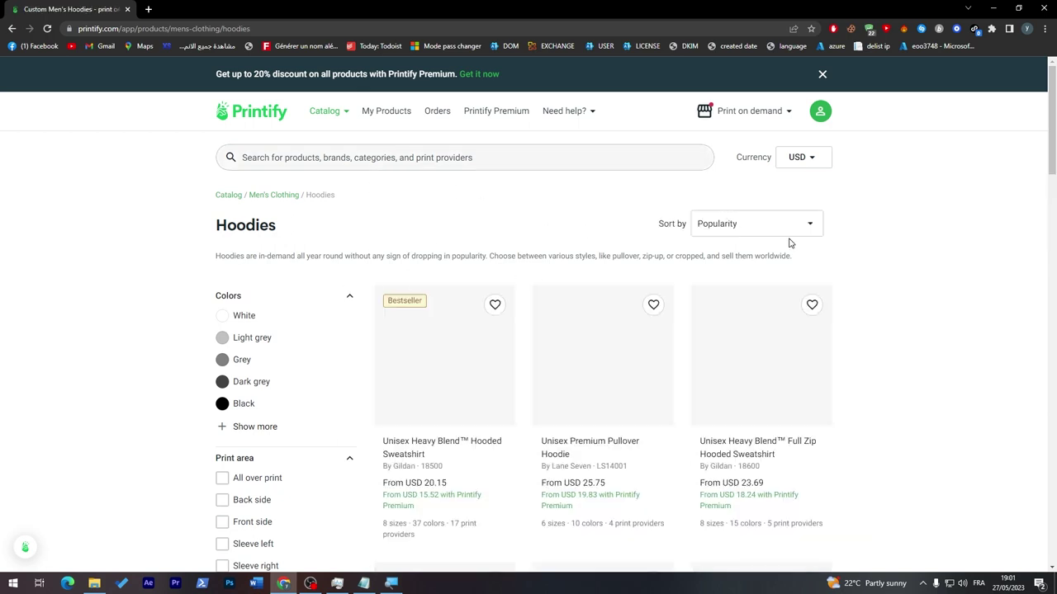
# Browse the men's hoodies listing, examining the models, their prices and the available filters.
pyautogui.scroll(-2, 1038, 165)
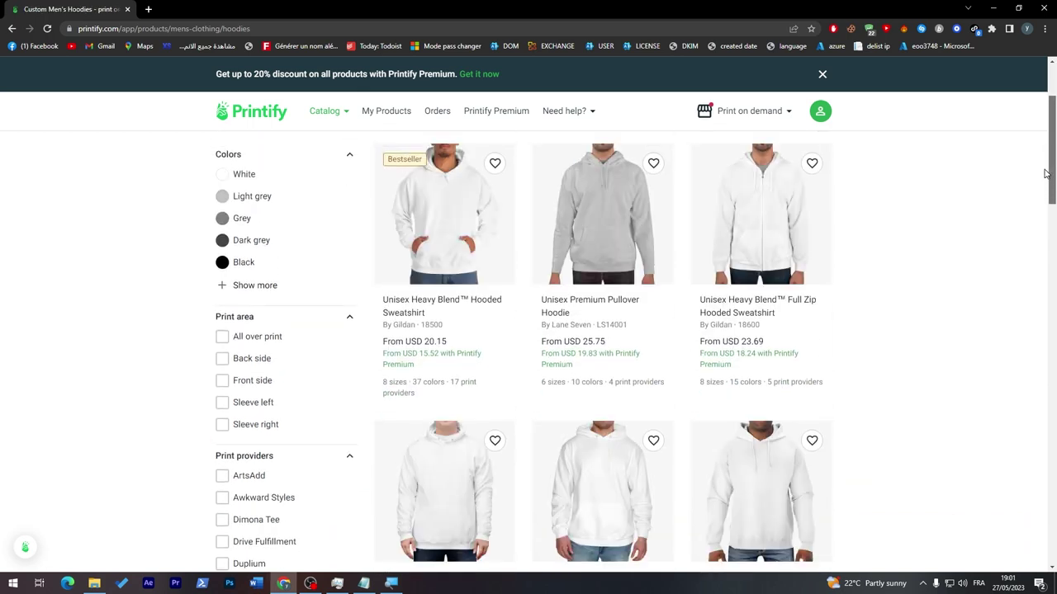
pyautogui.scroll(2, 1043, 157)
pyautogui.scroll(-3, 1036, 173)
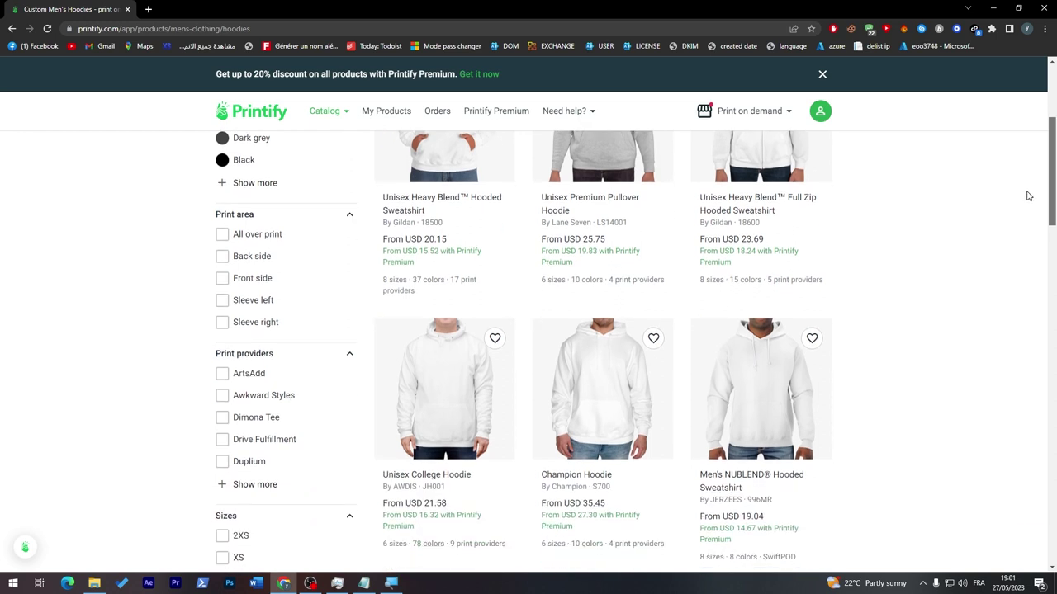
pyautogui.scroll(-3, 1023, 215)
pyautogui.scroll(-1, 1016, 248)
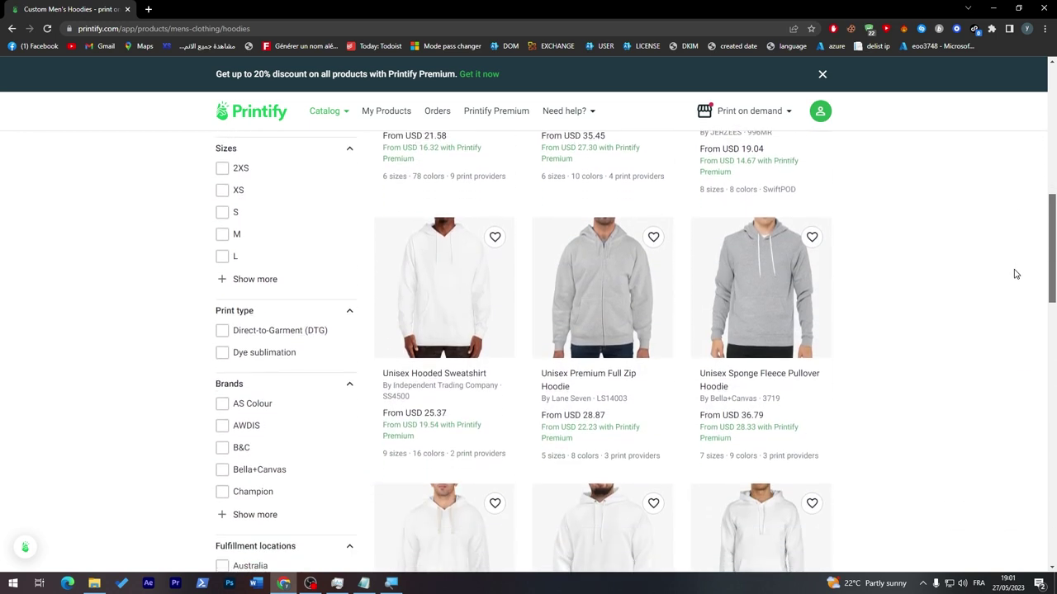
pyautogui.scroll(-3, 1016, 280)
pyautogui.scroll(1, 1021, 310)
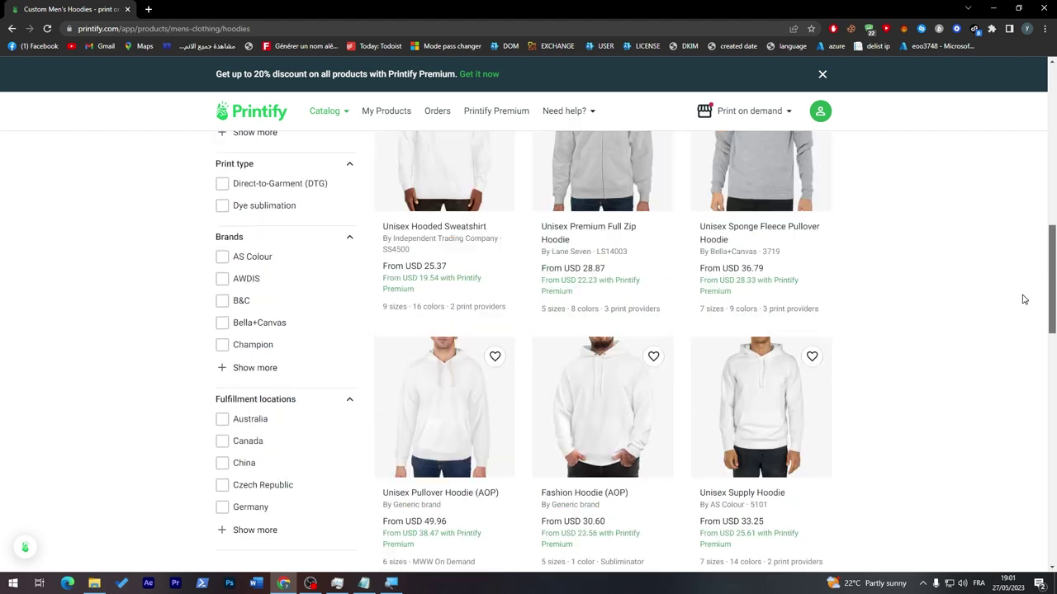
pyautogui.scroll(8, 1024, 299)
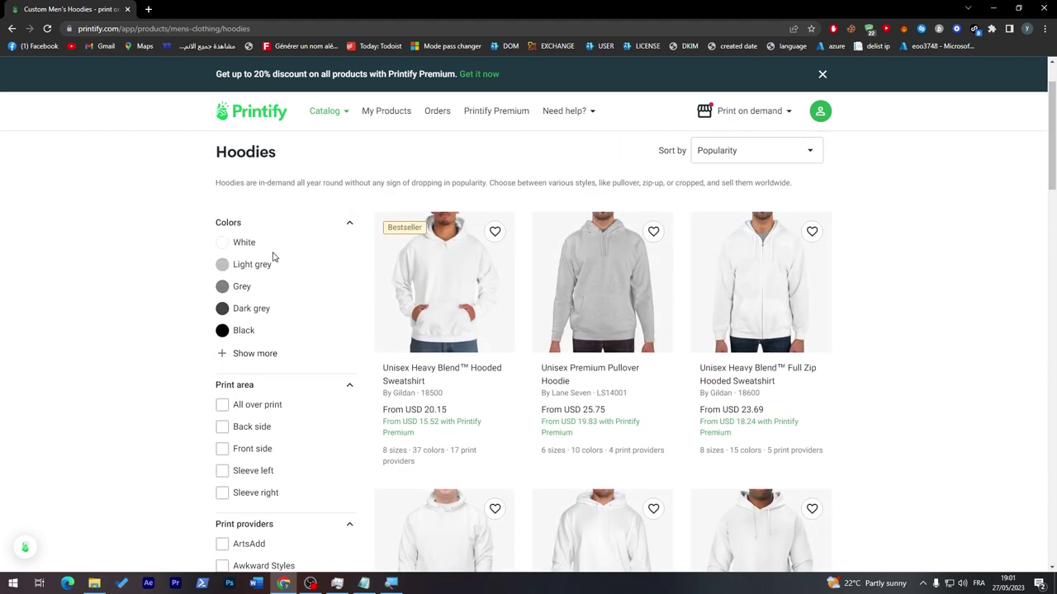
# Expand the full list of color filters and filter the hoodies by dark grey.
pyautogui.click(222, 356)
pyautogui.scroll(-5, 1032, 240)
pyautogui.scroll(2, 1028, 209)
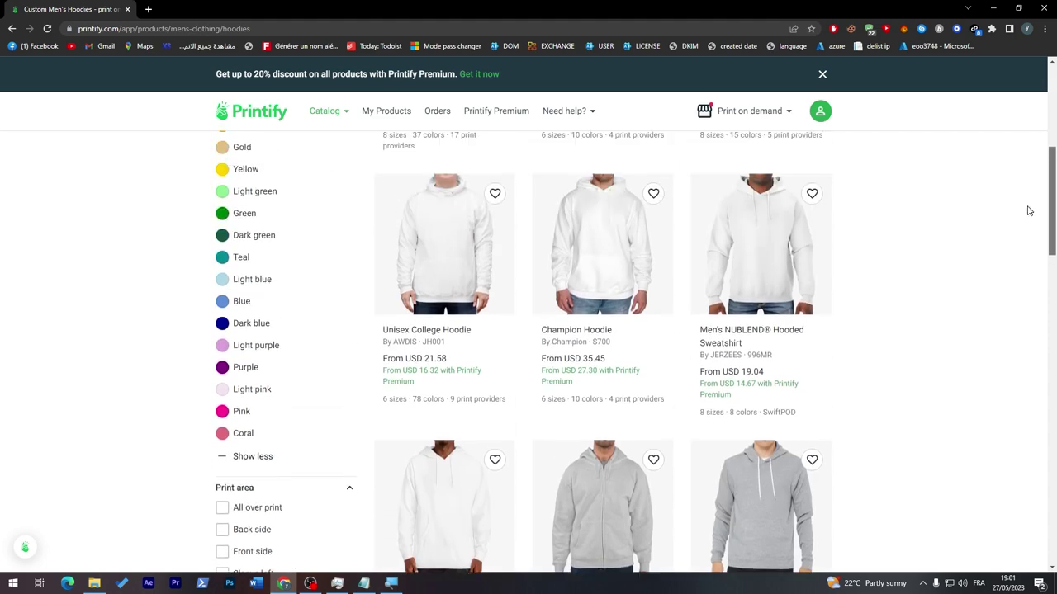
pyautogui.scroll(1, 1019, 180)
pyautogui.scroll(1, 1007, 148)
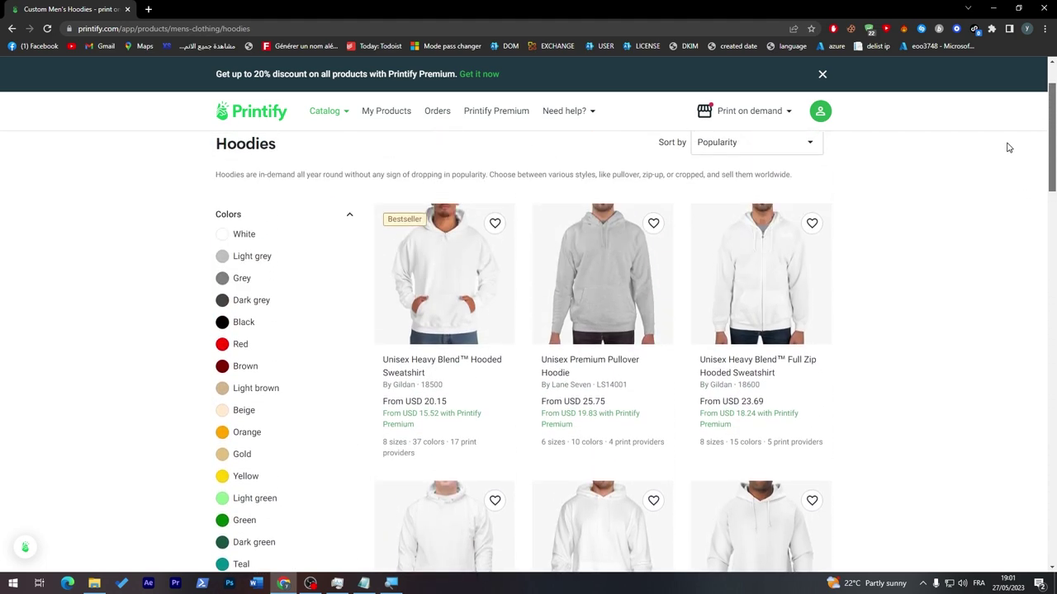
pyautogui.scroll(-1, 999, 156)
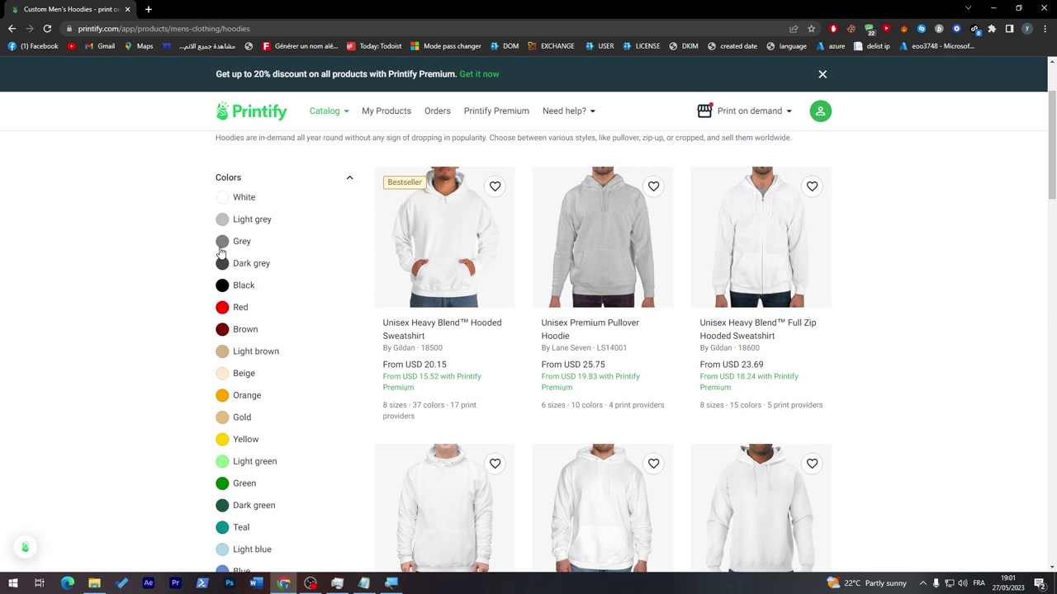
pyautogui.click(221, 265)
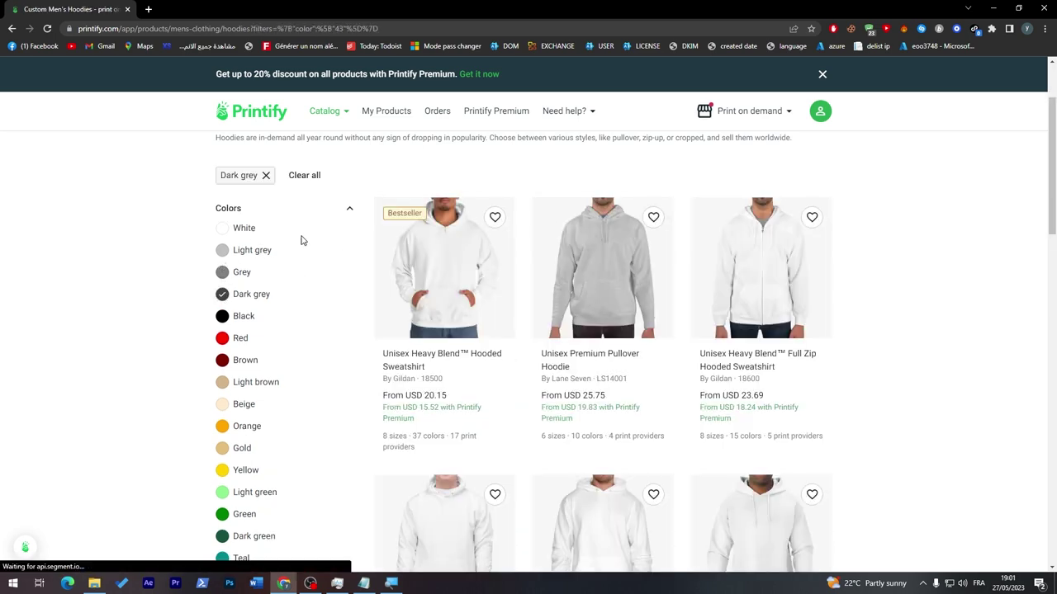
# Filter the hoodies by the Sleeve left print area.
pyautogui.scroll(-7, 1019, 276)
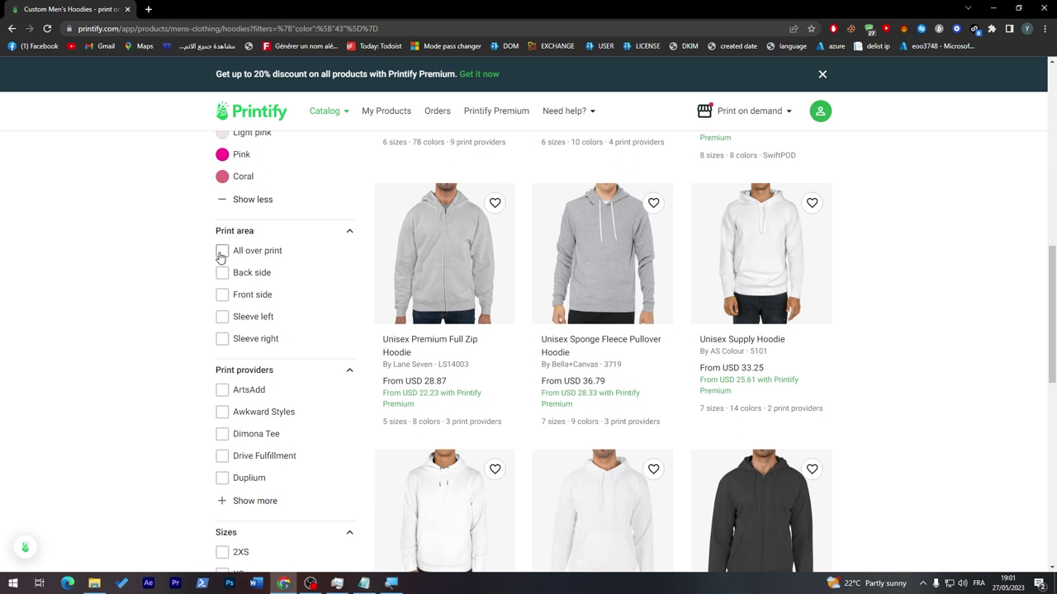
pyautogui.click(222, 317)
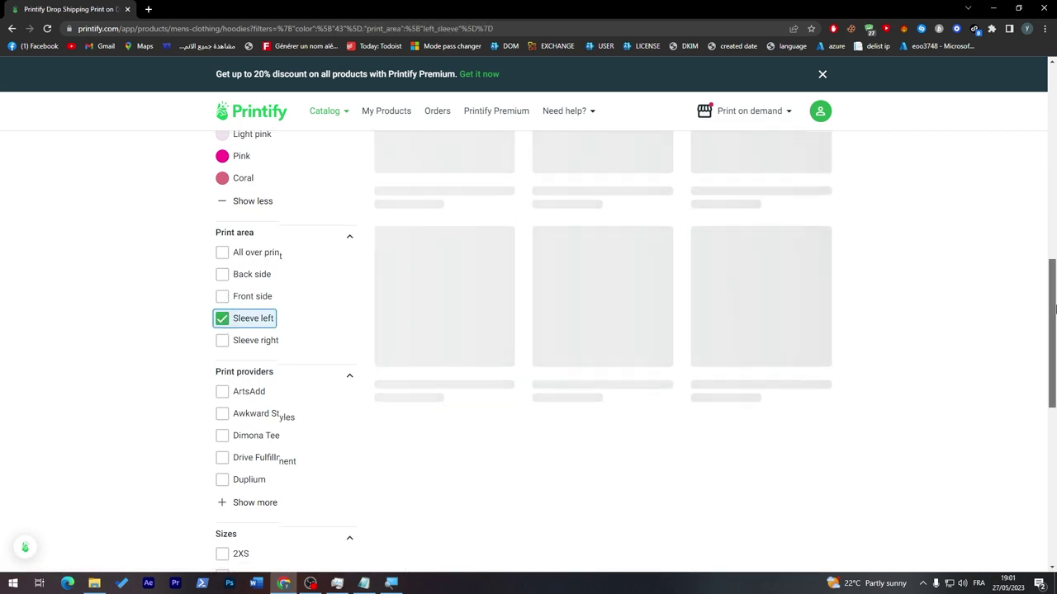
pyautogui.scroll(7, 1040, 212)
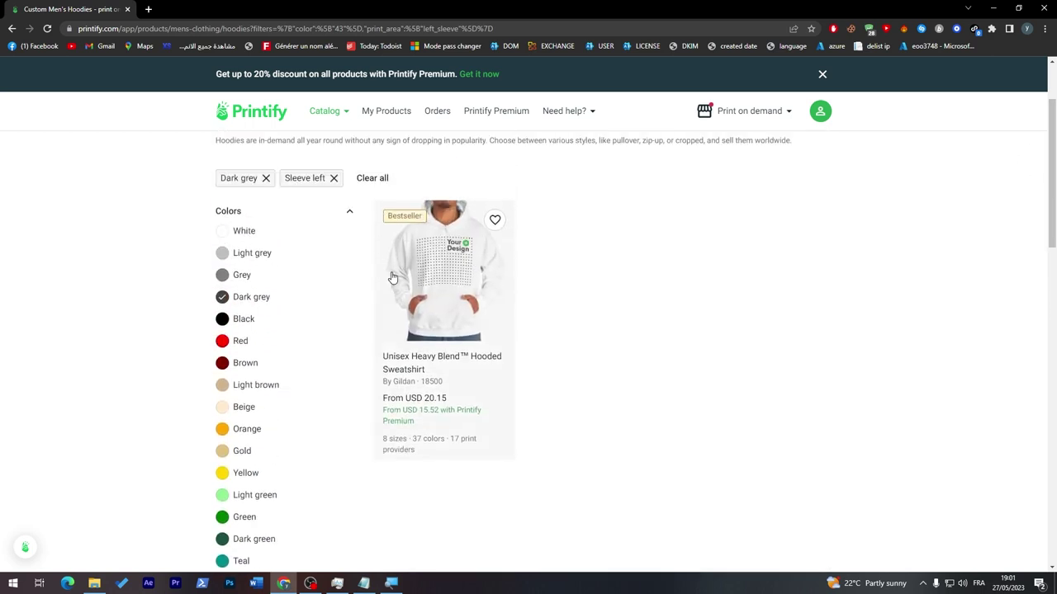
# Open the Unisex Heavy Blend Hooded Sweatshirt by Gildan and examine its suggested print providers.
pyautogui.click(432, 285)
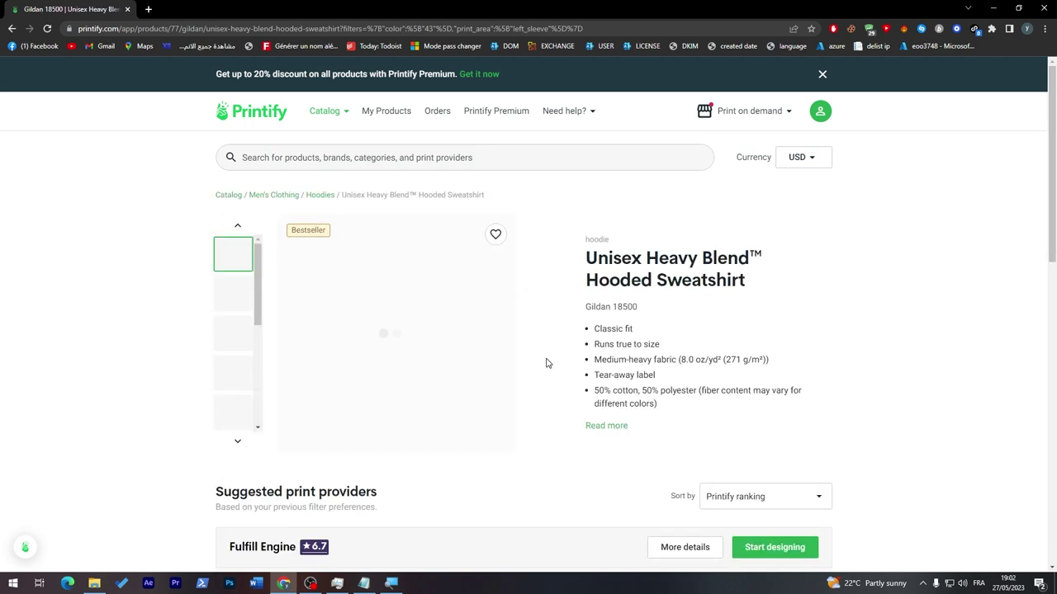
pyautogui.scroll(-1, 795, 281)
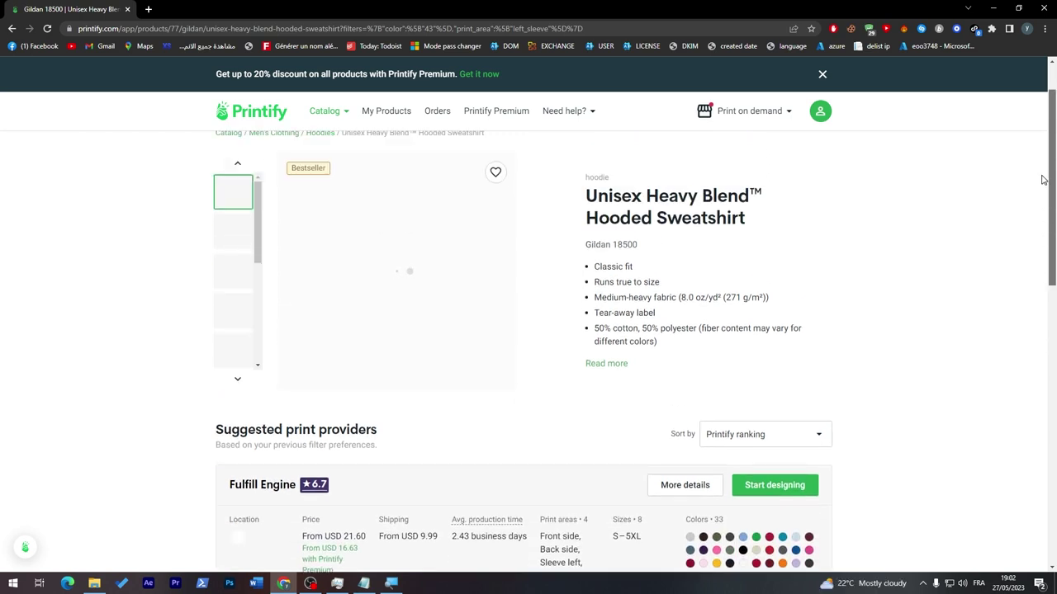
pyautogui.scroll(-3, 1038, 159)
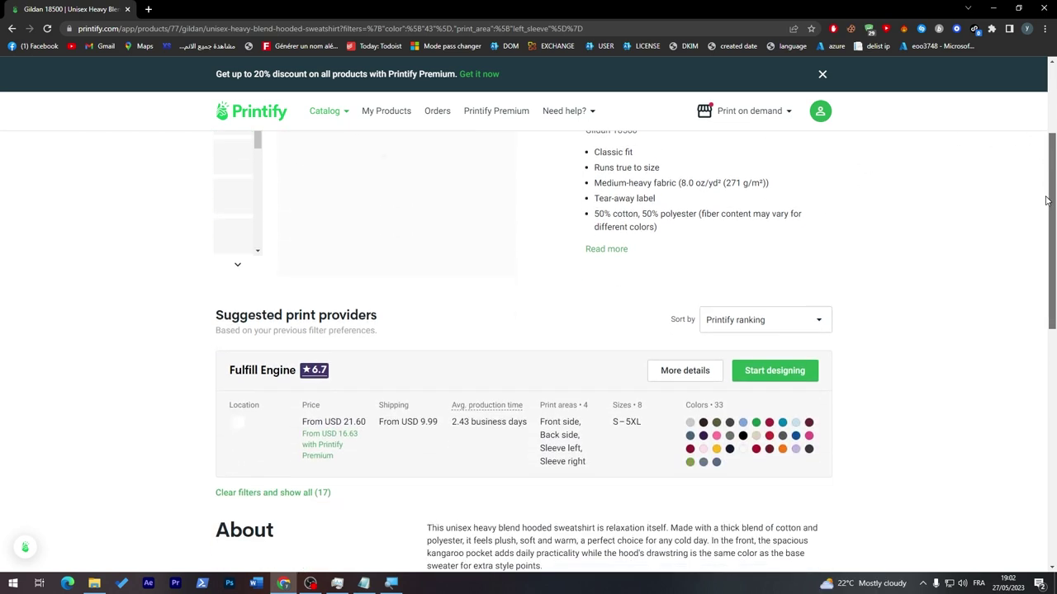
# Show all available print providers for the hoodie and compare their prices, shipping costs, production times and print areas.
pyautogui.click(379, 416)
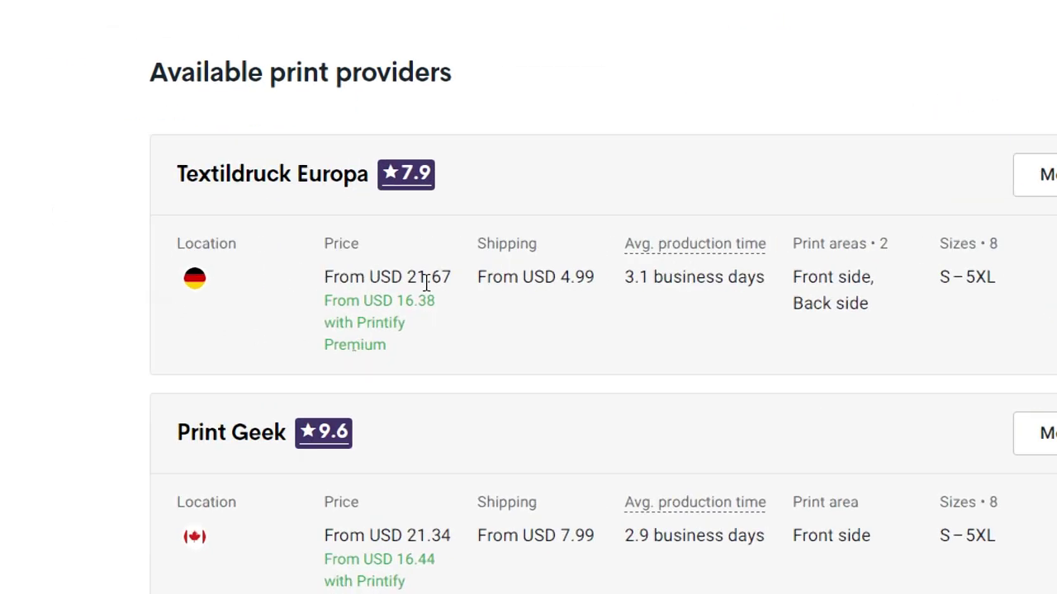
pyautogui.scroll(-1, 537, 536)
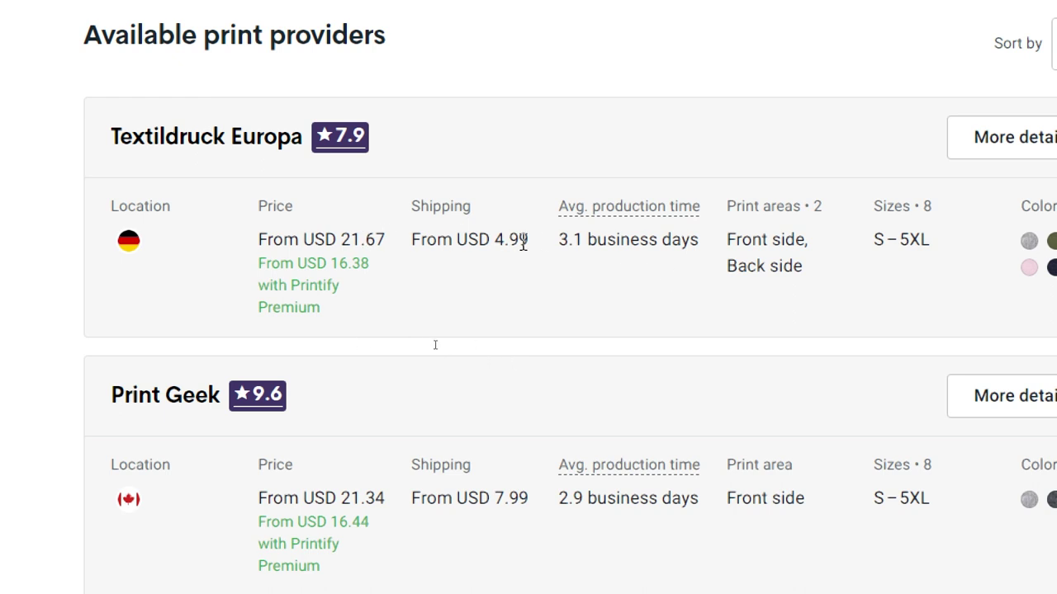
pyautogui.moveTo(529, 239); pyautogui.dragTo(464, 259)
pyautogui.click(495, 277)
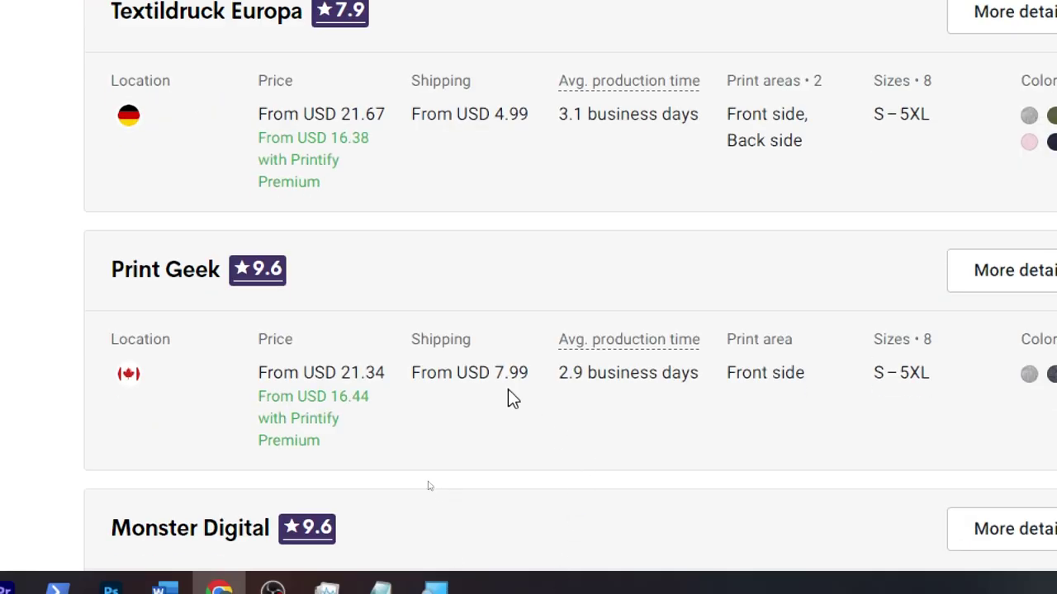
pyautogui.scroll(-1, 509, 522)
pyautogui.scroll(-5, 507, 390)
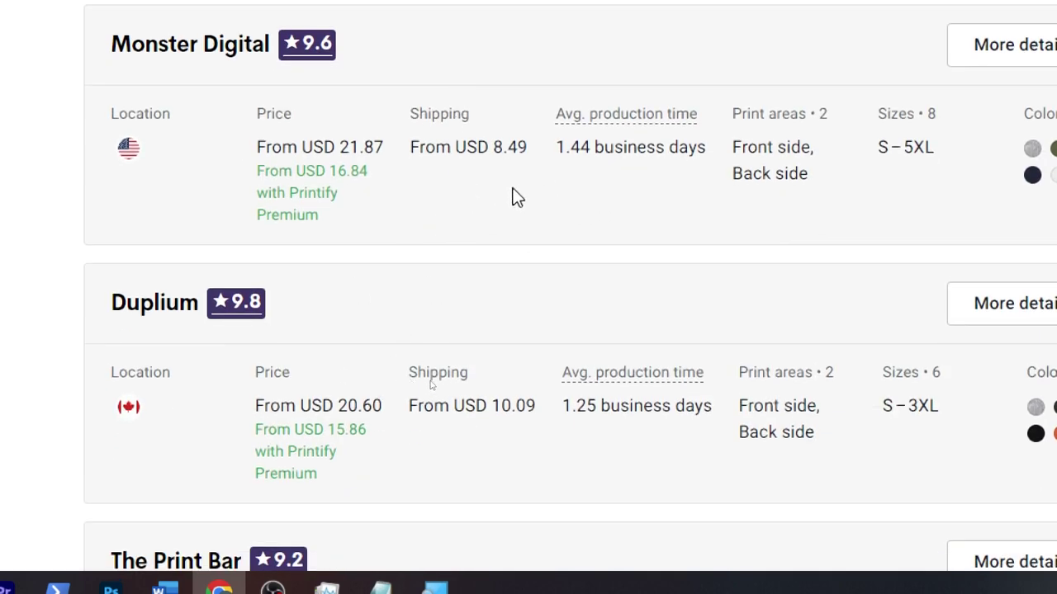
pyautogui.scroll(-7, 477, 276)
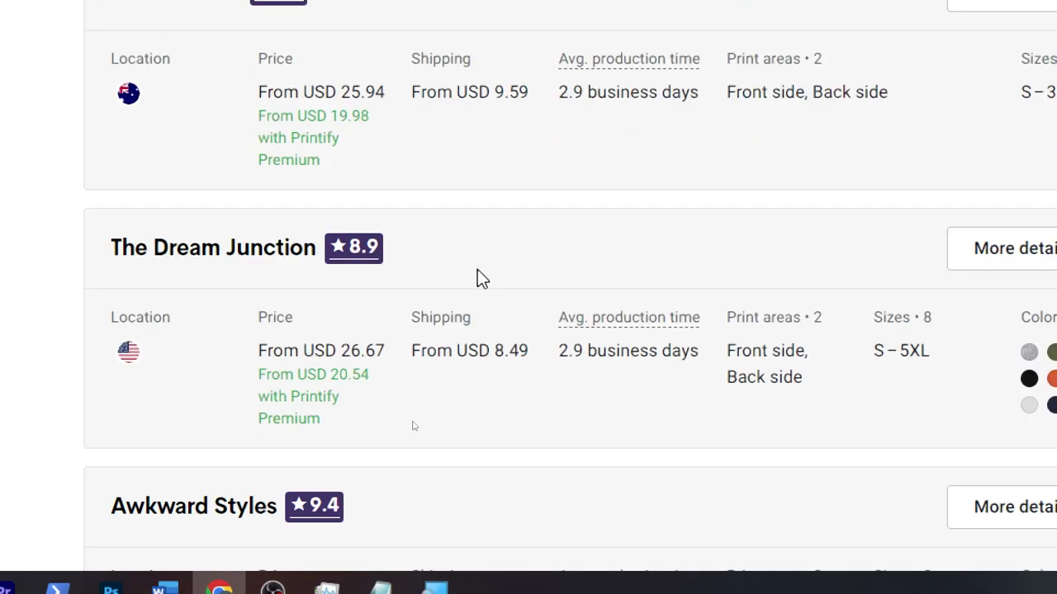
pyautogui.scroll(1, 477, 276)
pyautogui.scroll(10, 477, 277)
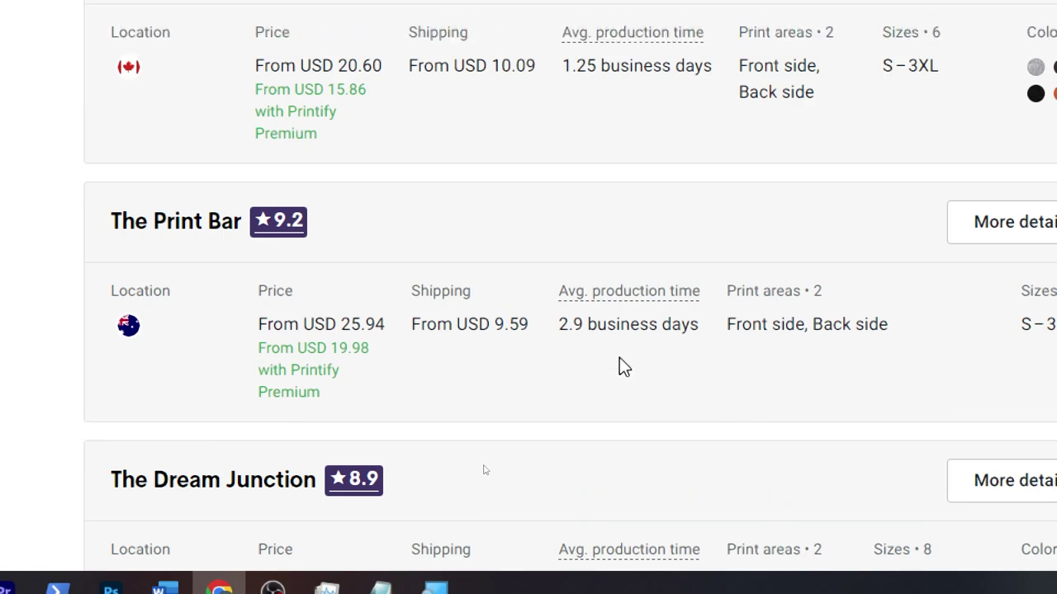
pyautogui.scroll(2, 985, 193)
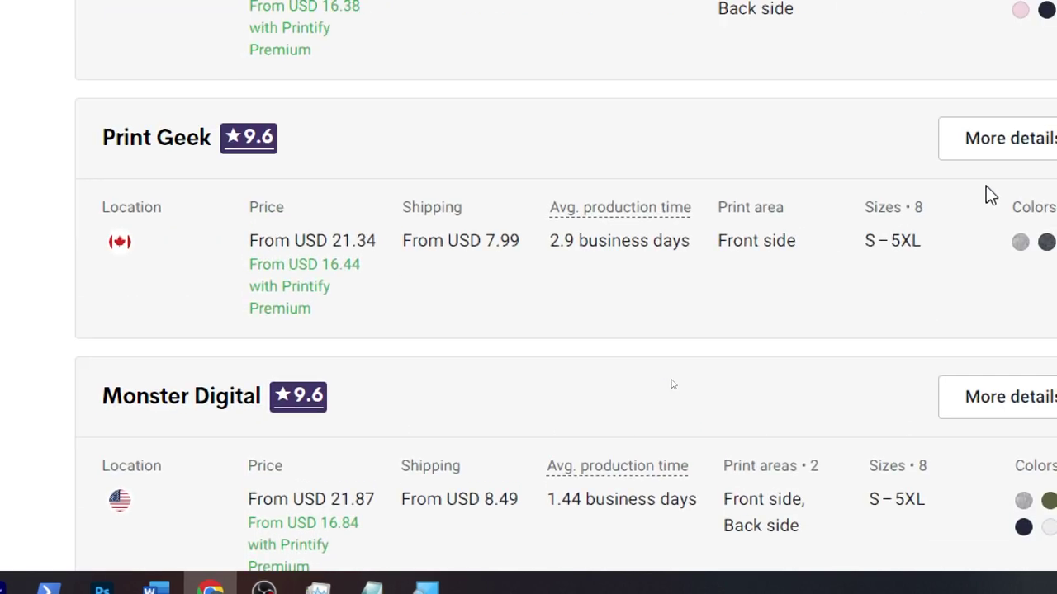
pyautogui.scroll(7, 870, 57)
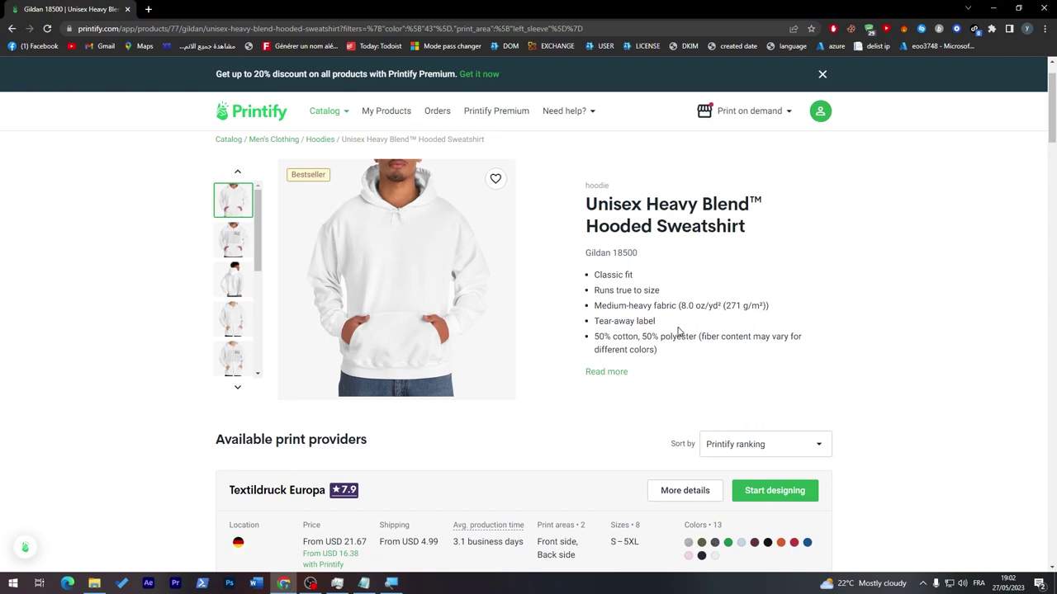
# Start designing the Unisex Heavy Blend Hooded Sweatshirt with Textildruck Europa as the print provider.
pyautogui.scroll(-2, 584, 340)
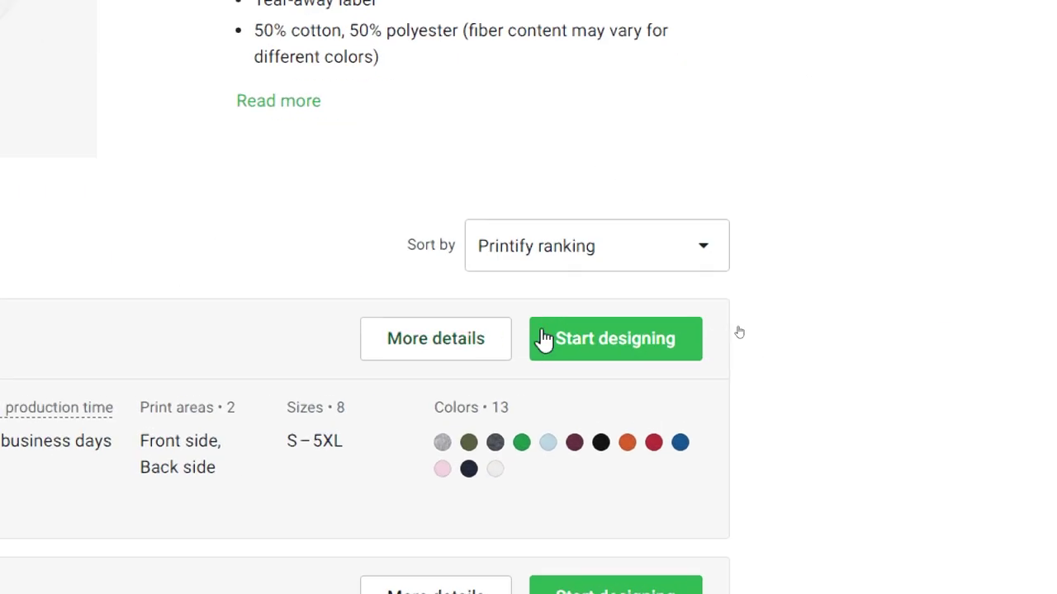
pyautogui.click(743, 331)
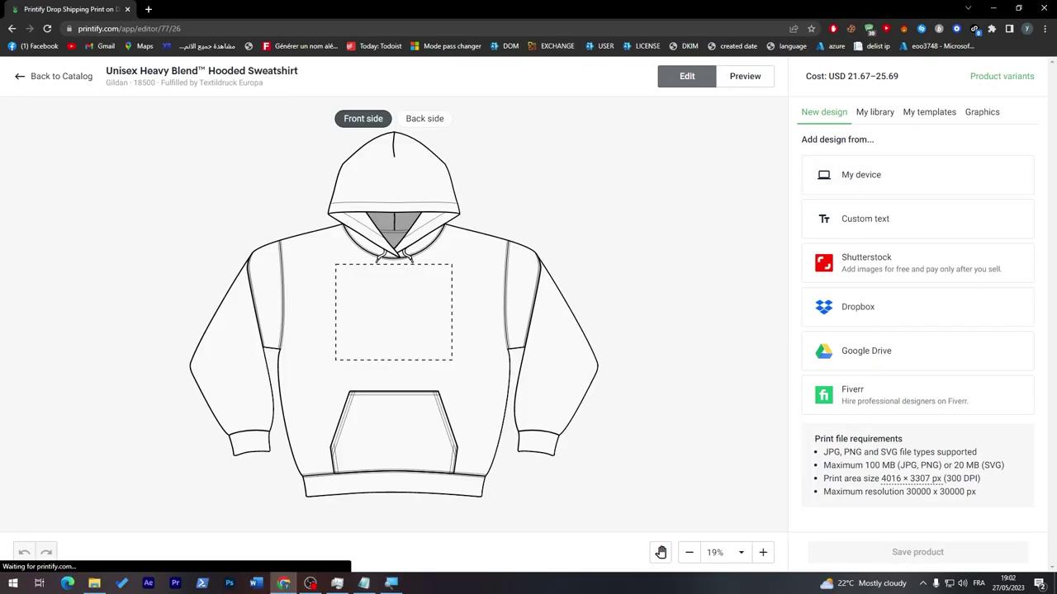
pyautogui.tripleClick(837, 140)
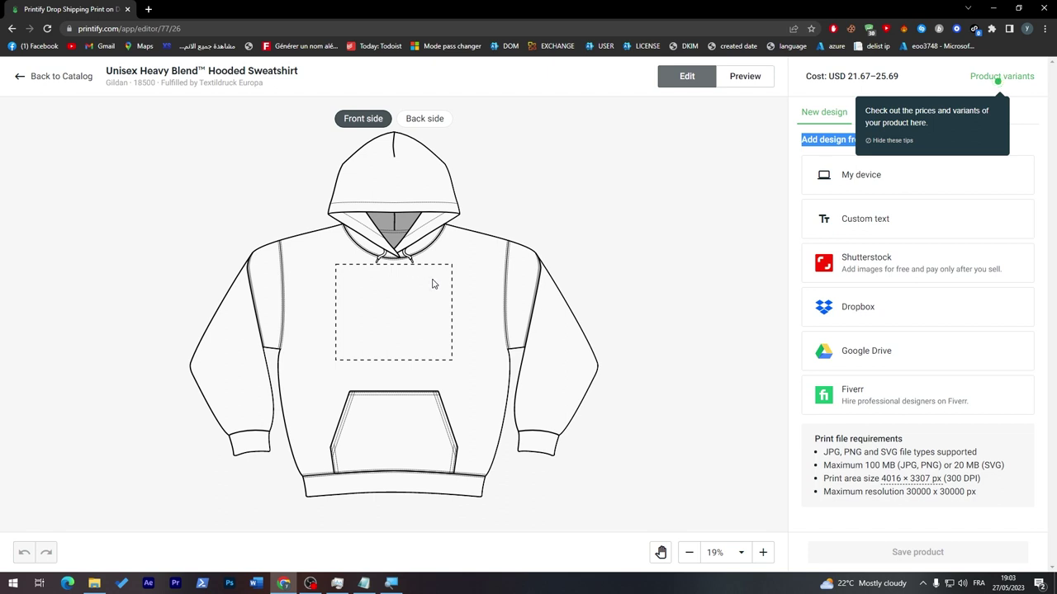
pyautogui.click(937, 89)
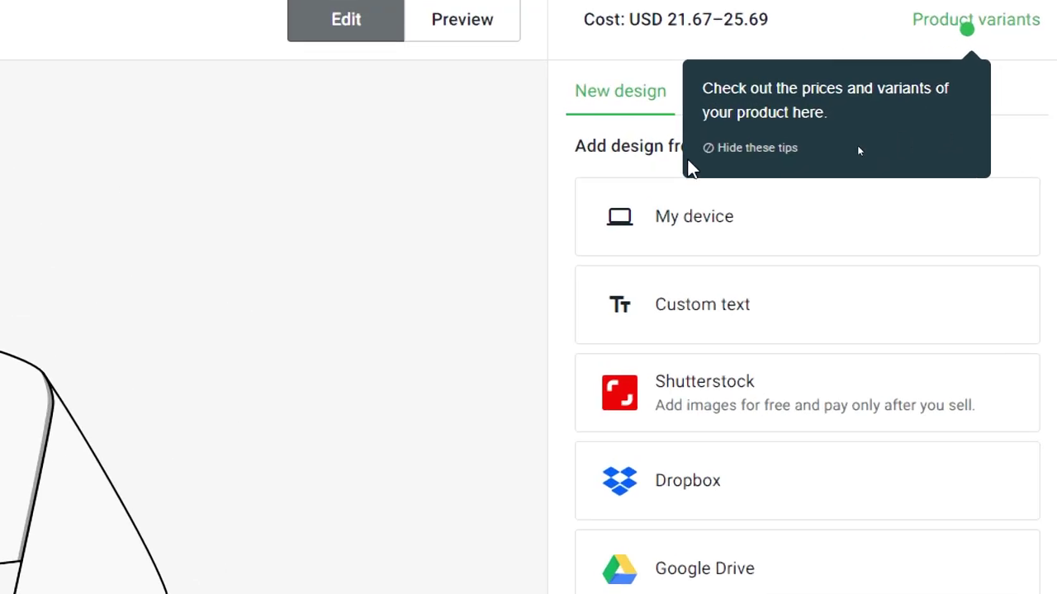
# Add the platinum-100-creatine image from the device's Downloads folder to the hoodie's front print area.
pyautogui.click(683, 200)
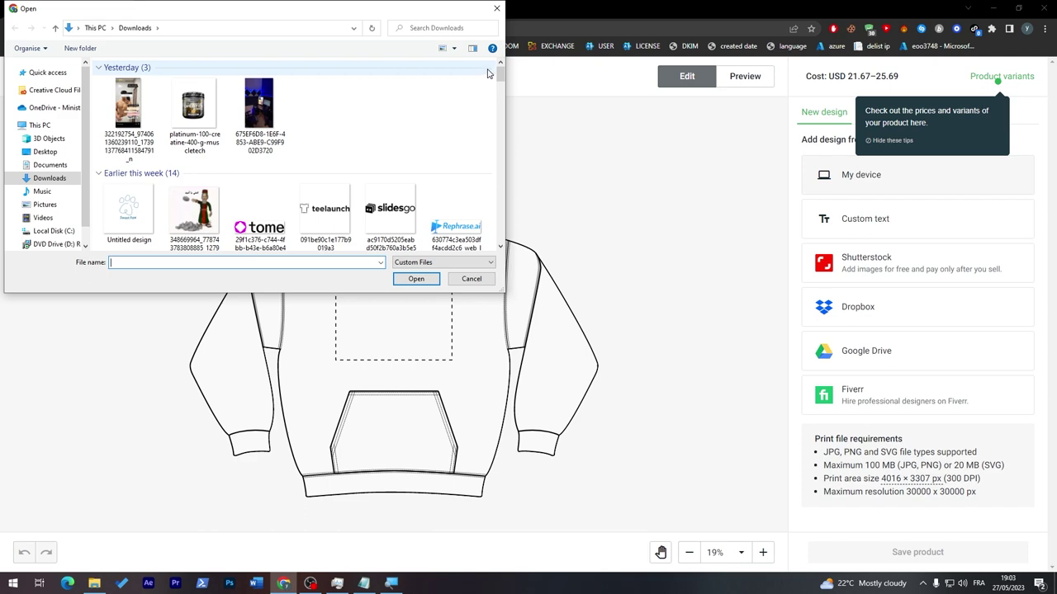
pyautogui.moveTo(499, 72)
pyautogui.mouseDown()
pyautogui.moveTo(499, 98)
pyautogui.moveTo(499, 70)
pyautogui.mouseUp()
pyautogui.doubleClick(198, 109)
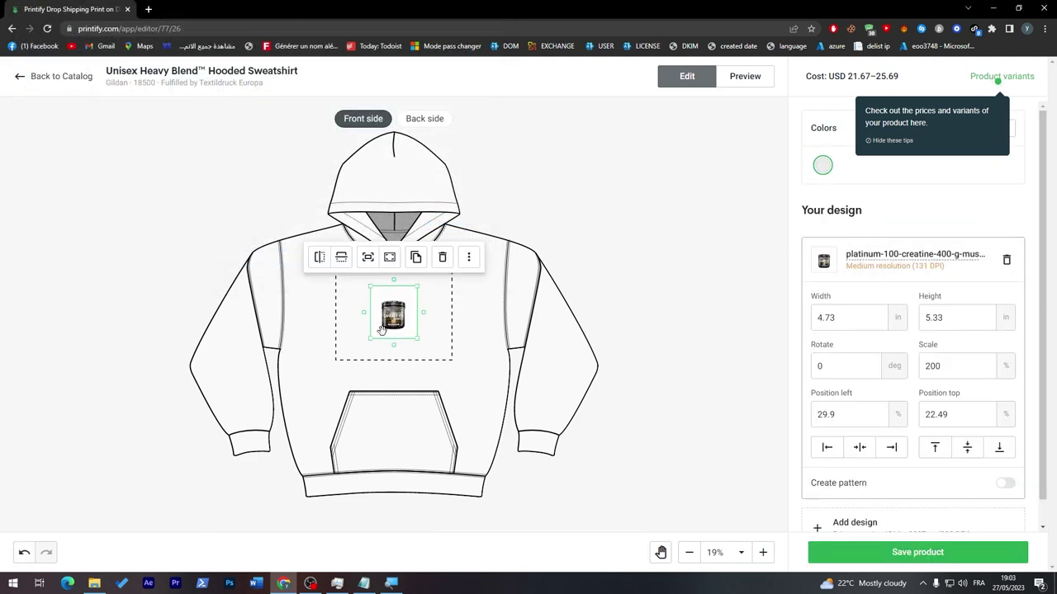
# Enlarge the front image to about 7.18 × 8.09 in and align it with the upper edge of the print area.
pyautogui.moveTo(415, 339); pyautogui.dragTo(394, 316)
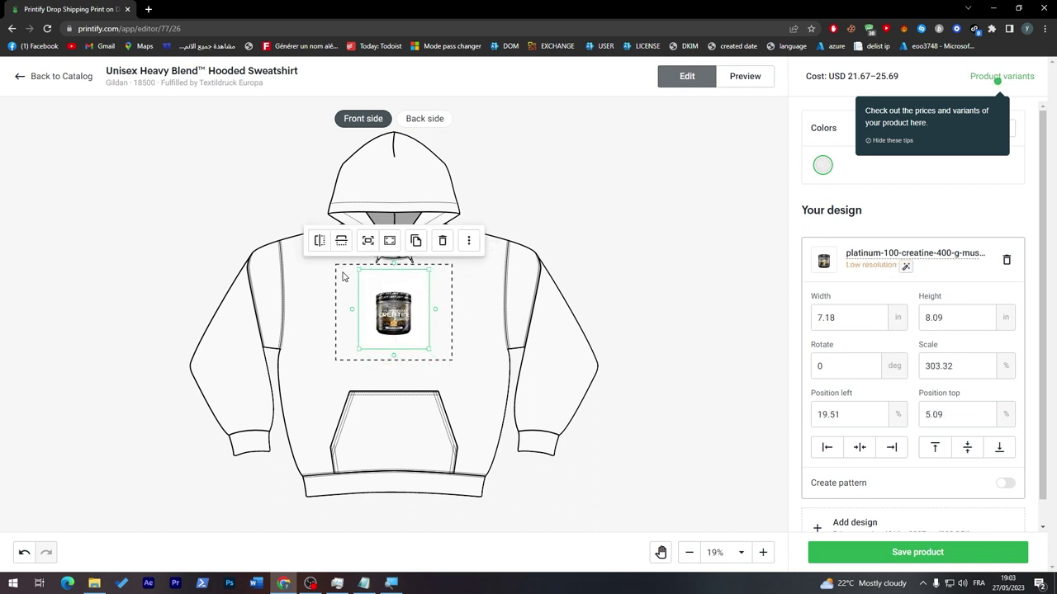
pyautogui.moveTo(394, 308)
pyautogui.mouseDown()
pyautogui.moveTo(355, 311)
pyautogui.moveTo(392, 308)
pyautogui.mouseUp()
pyautogui.click(642, 421)
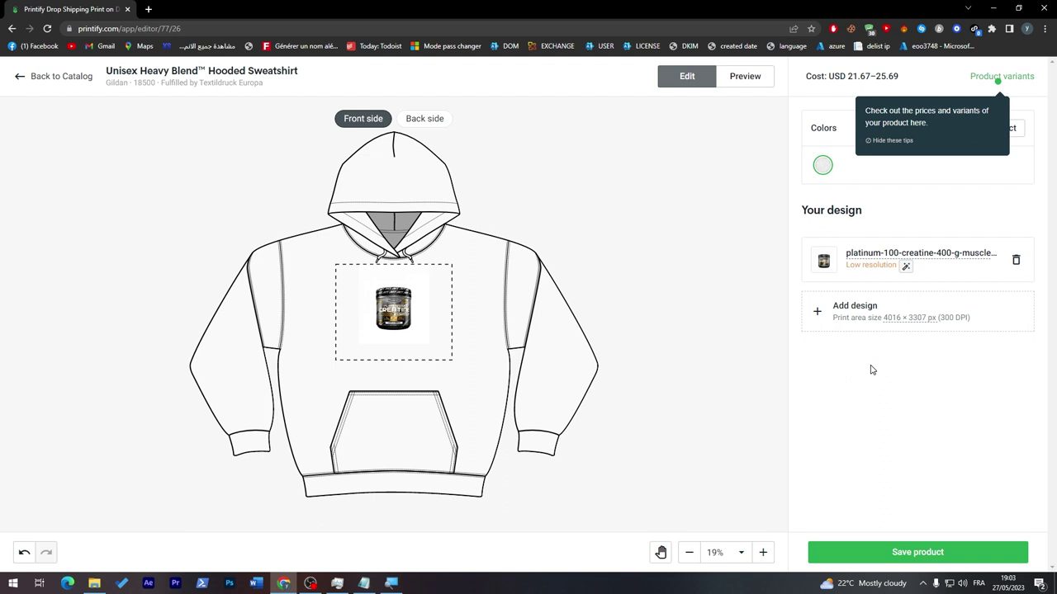
# Try the repeating pattern on the front image, shrink the image to about 2.06 × 2.33 in, and turn the pattern off.
pyautogui.click(906, 268)
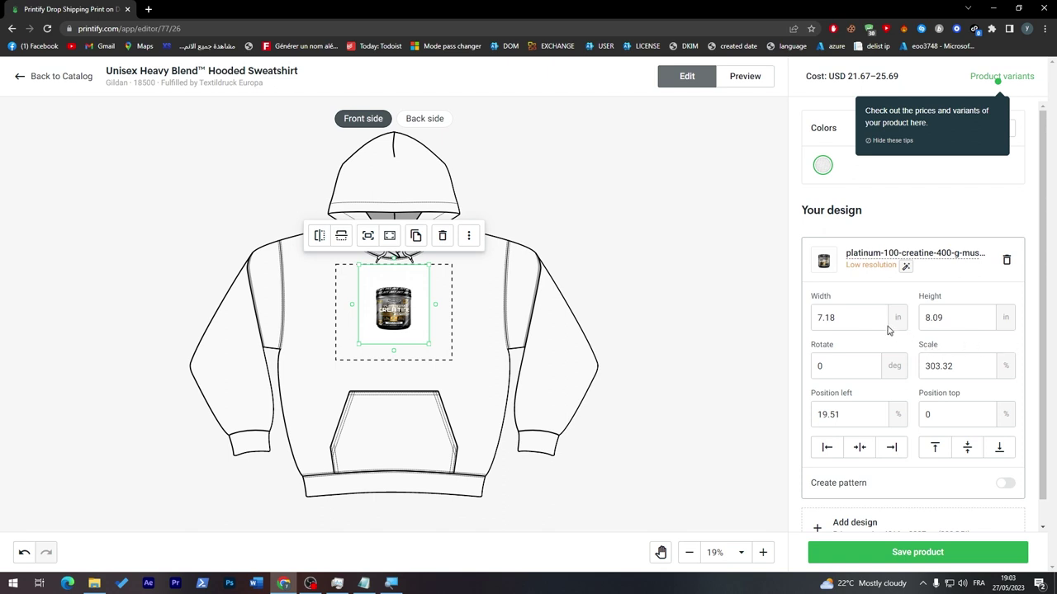
pyautogui.click(1007, 484)
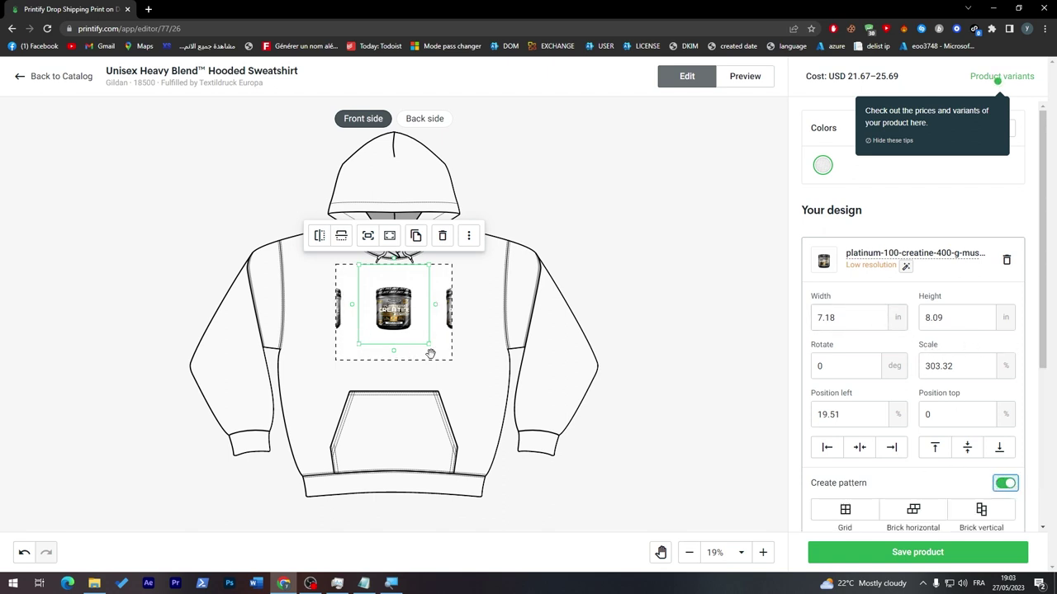
pyautogui.moveTo(429, 345); pyautogui.dragTo(387, 319)
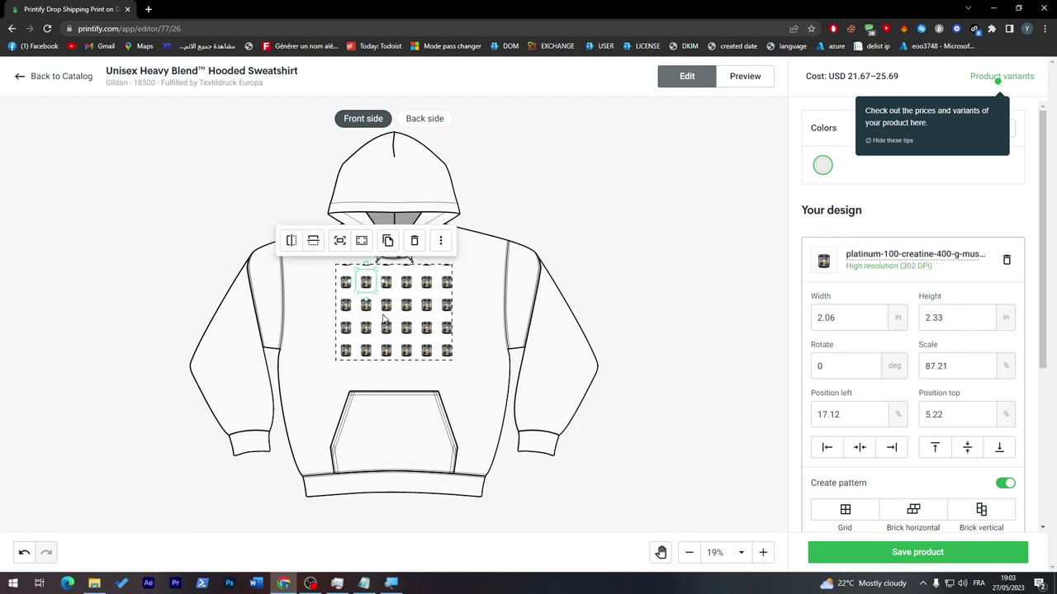
pyautogui.click(1005, 484)
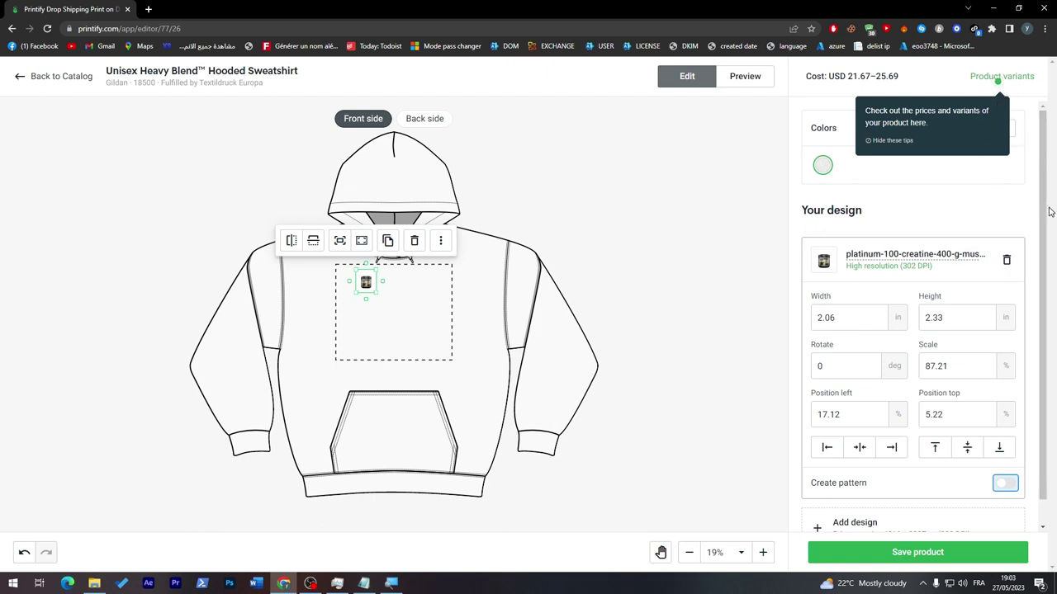
# View the hoodie's back side without adding a design and save the product.
pyautogui.scroll(-1, 1046, 266)
pyautogui.scroll(1, 1046, 265)
pyautogui.click(421, 125)
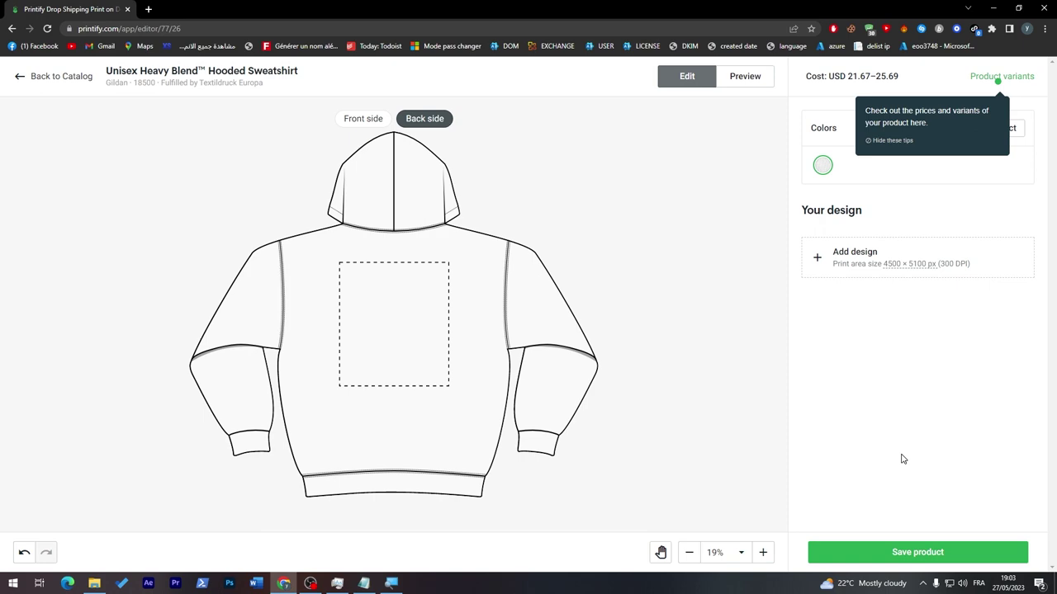
pyautogui.click(961, 551)
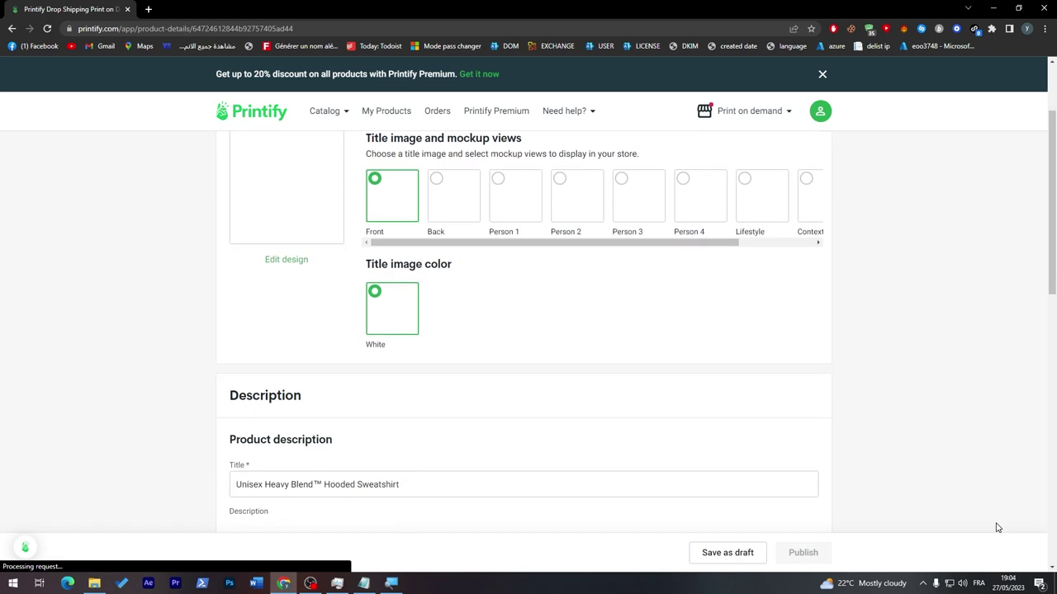
# Look through the product details and choose the Person 1 mockup as the title image.
pyautogui.scroll(-6, 924, 446)
pyautogui.moveTo(1055, 353); pyautogui.dragTo(1037, 199)
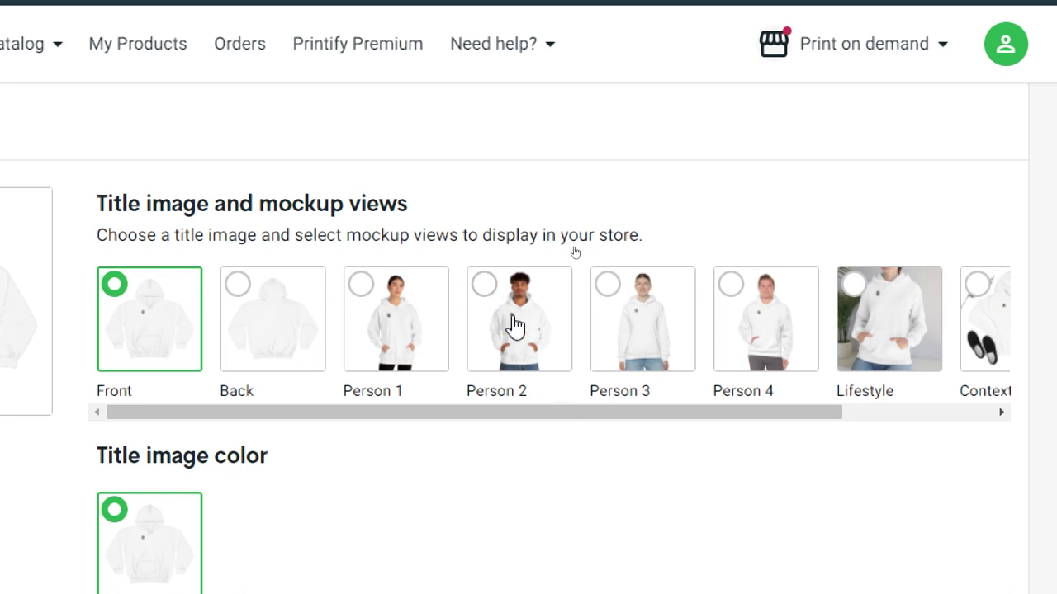
pyautogui.click(513, 324)
pyautogui.click(378, 284)
pyautogui.scroll(-2, 585, 562)
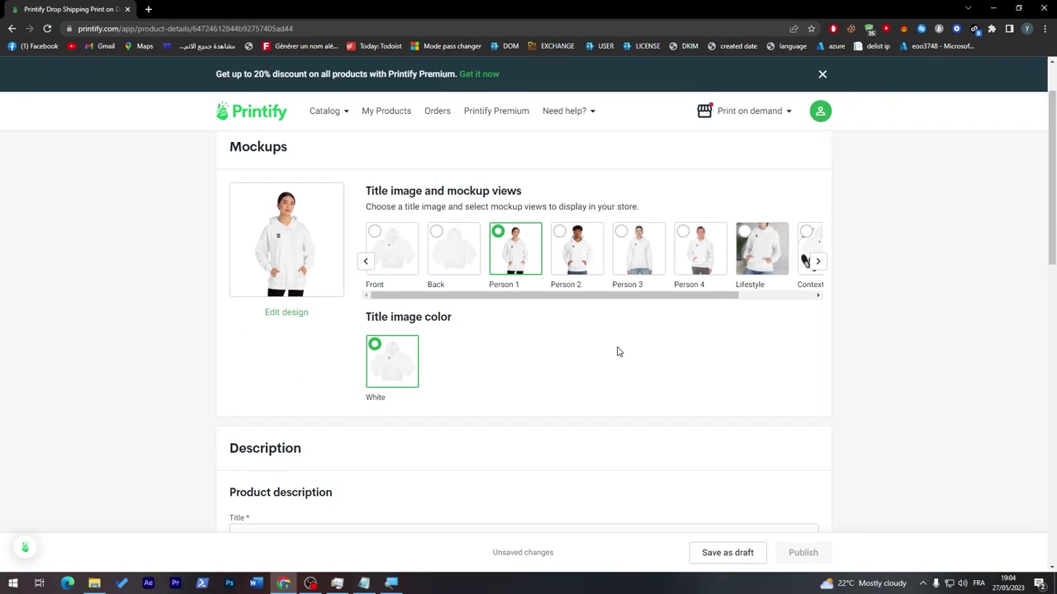
# Review the product's title and the full description text without changing them.
pyautogui.moveTo(1046, 174); pyautogui.dragTo(1043, 285)
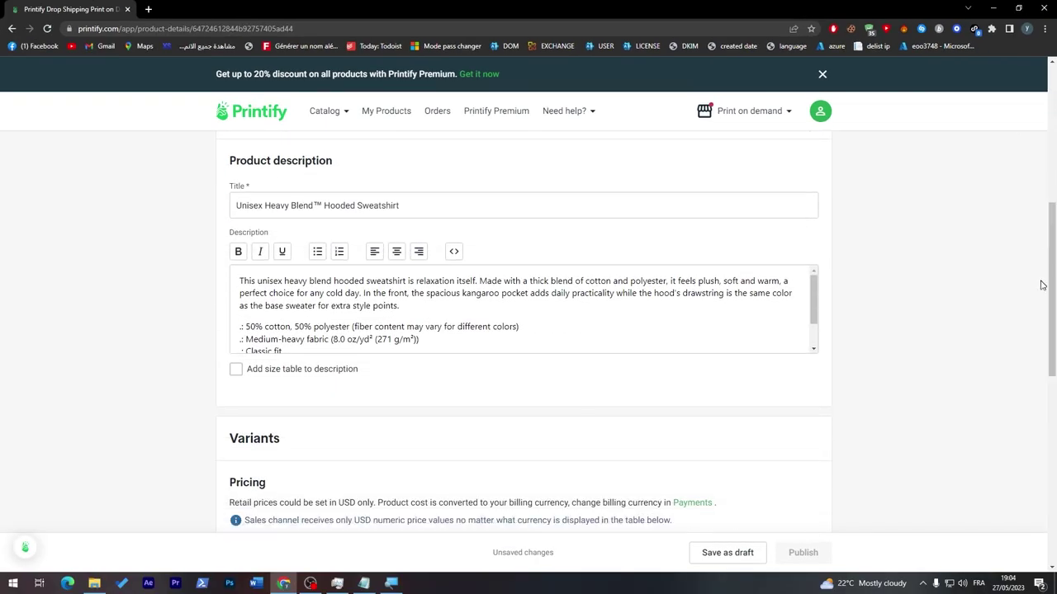
pyautogui.doubleClick(278, 189)
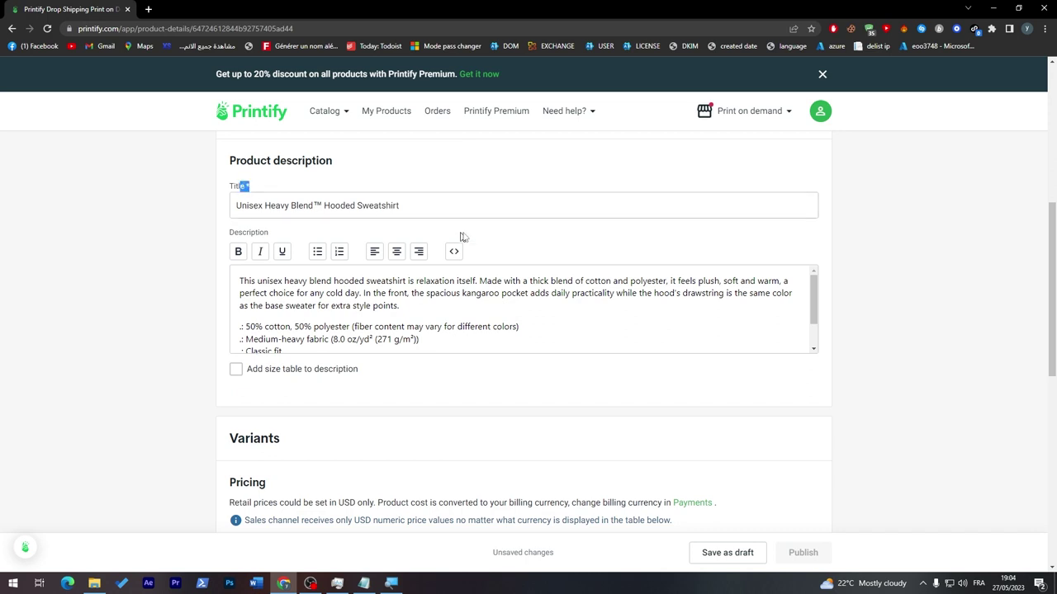
pyautogui.click(406, 191)
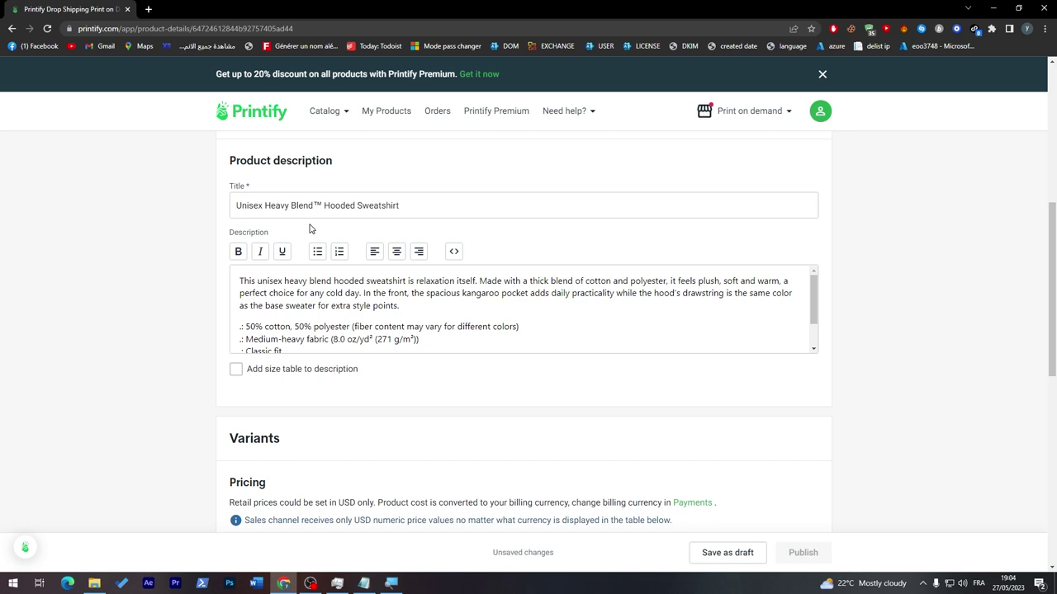
pyautogui.moveTo(816, 310); pyautogui.dragTo(809, 347)
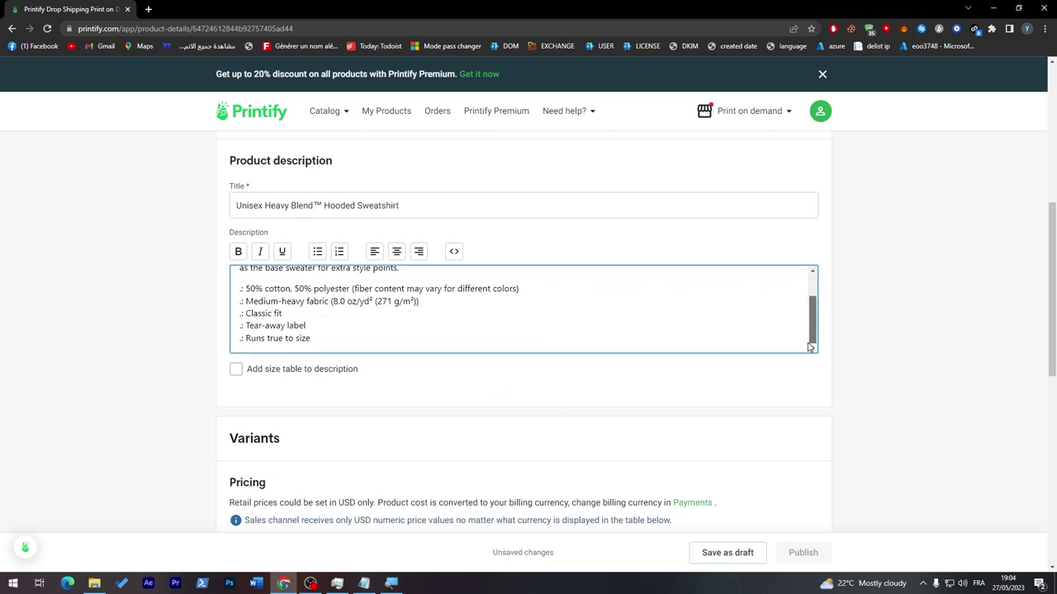
pyautogui.moveTo(307, 326); pyautogui.dragTo(282, 278)
pyautogui.click(281, 280)
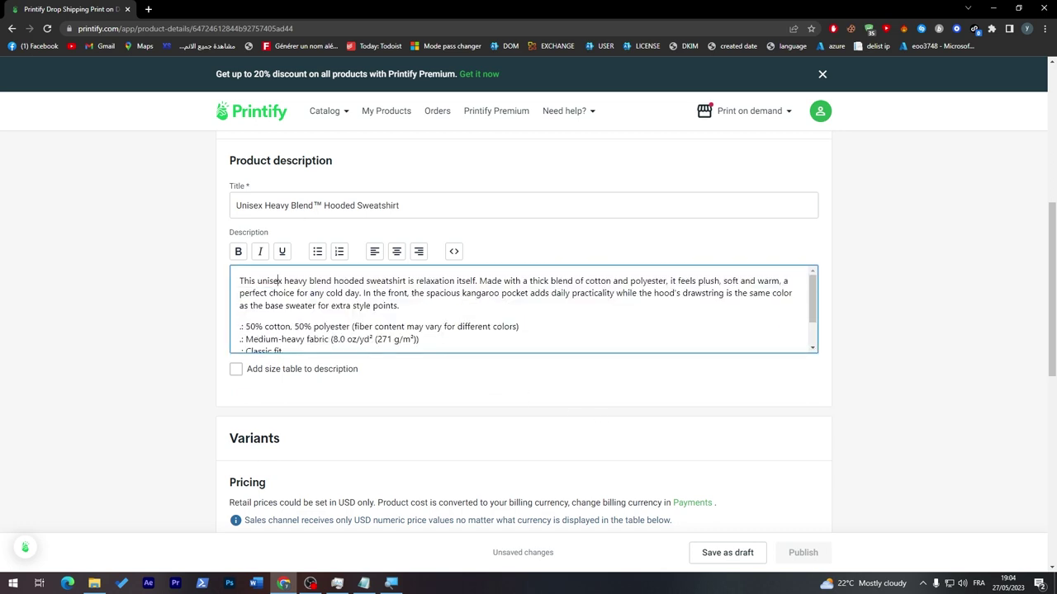
pyautogui.click(912, 292)
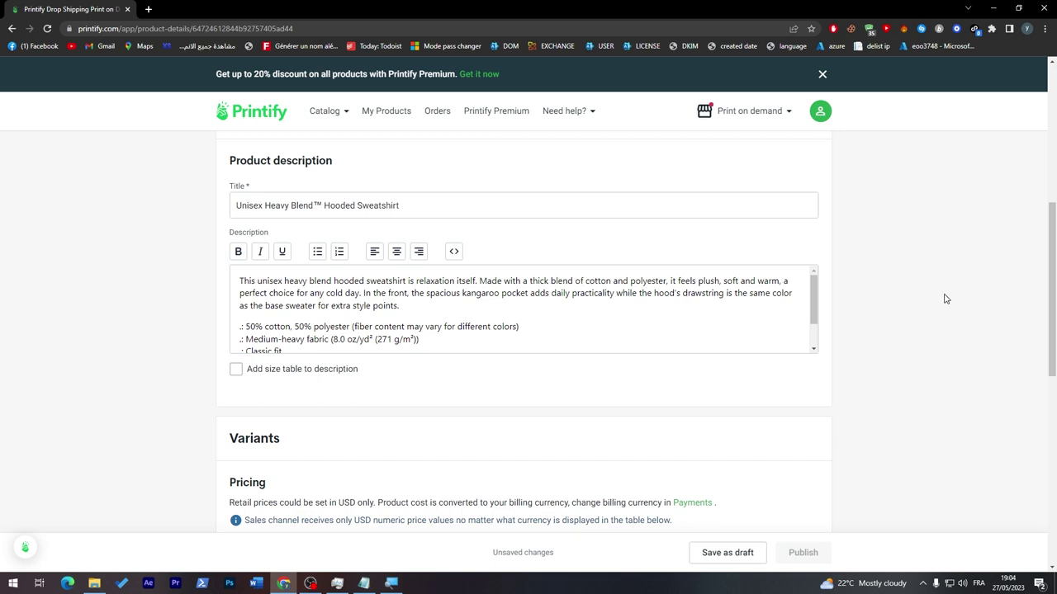
# Go to the variants' pricing table and hide the tip about customising the table view.
pyautogui.scroll(-1, 1054, 303)
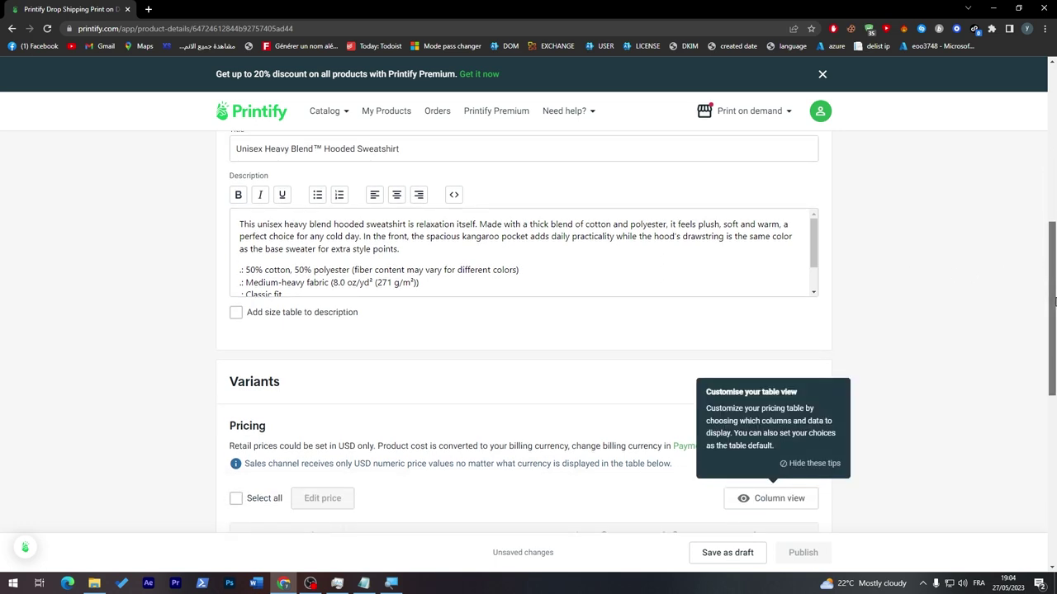
pyautogui.scroll(1, 652, 239)
pyautogui.scroll(-3, 1040, 377)
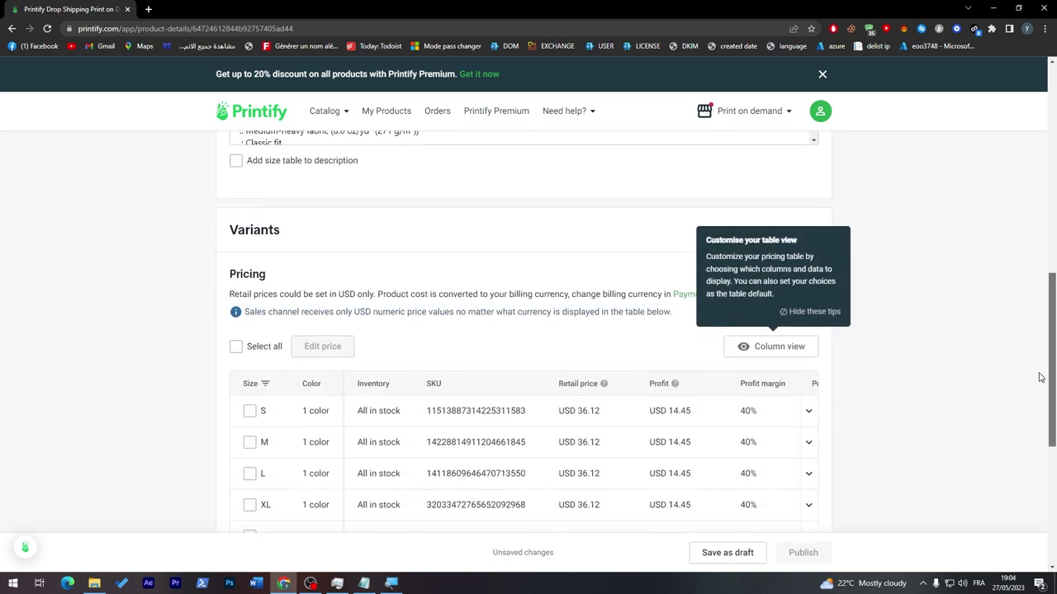
pyautogui.scroll(-2, 1040, 377)
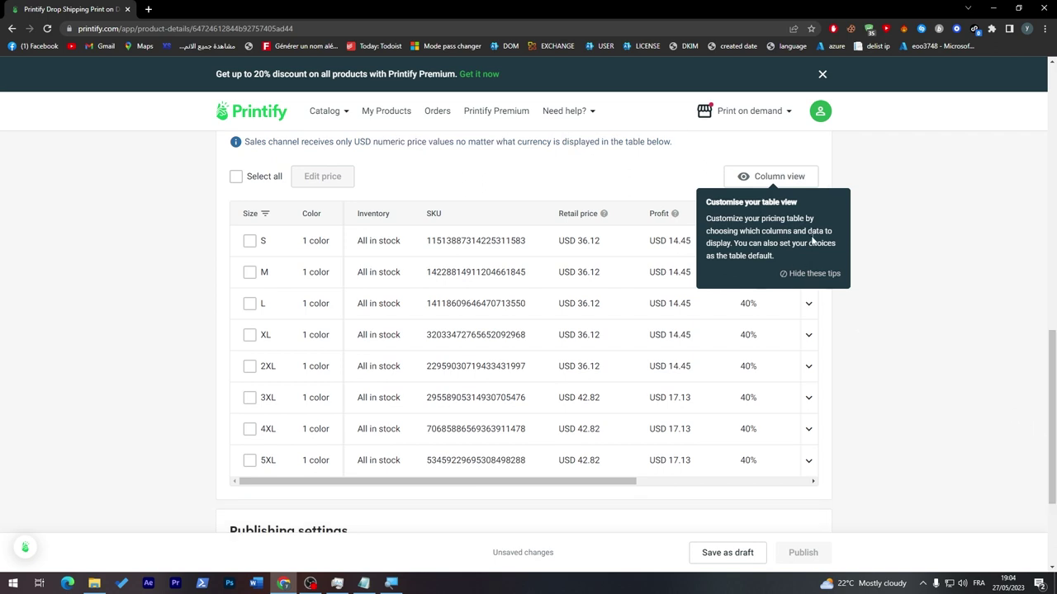
pyautogui.click(788, 274)
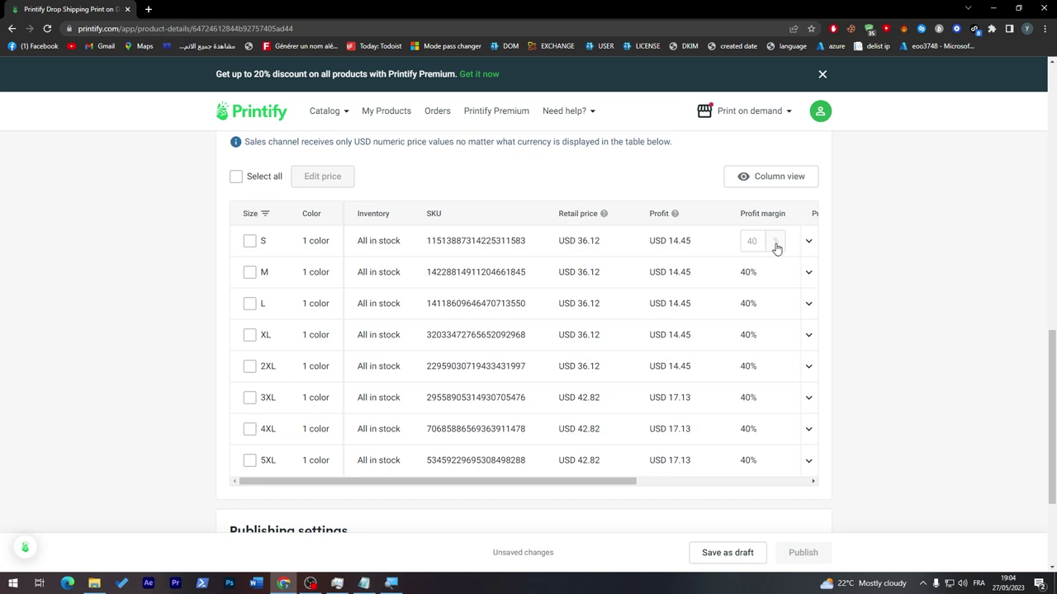
# Open the size S variant's profit margin and profit values for editing, and leave the fields without entering anything.
pyautogui.click(752, 240)
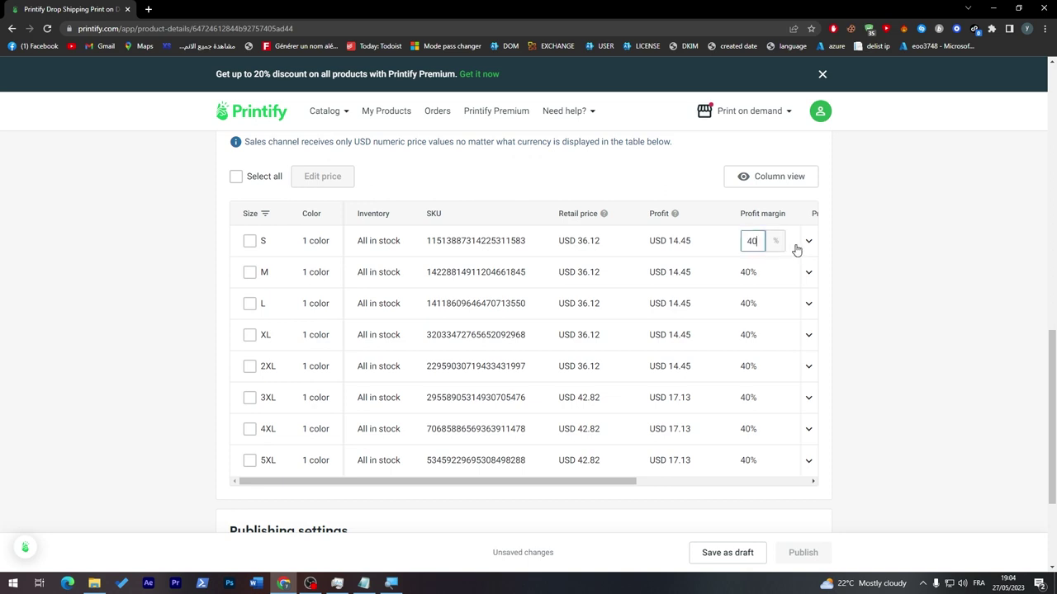
pyautogui.click(699, 241)
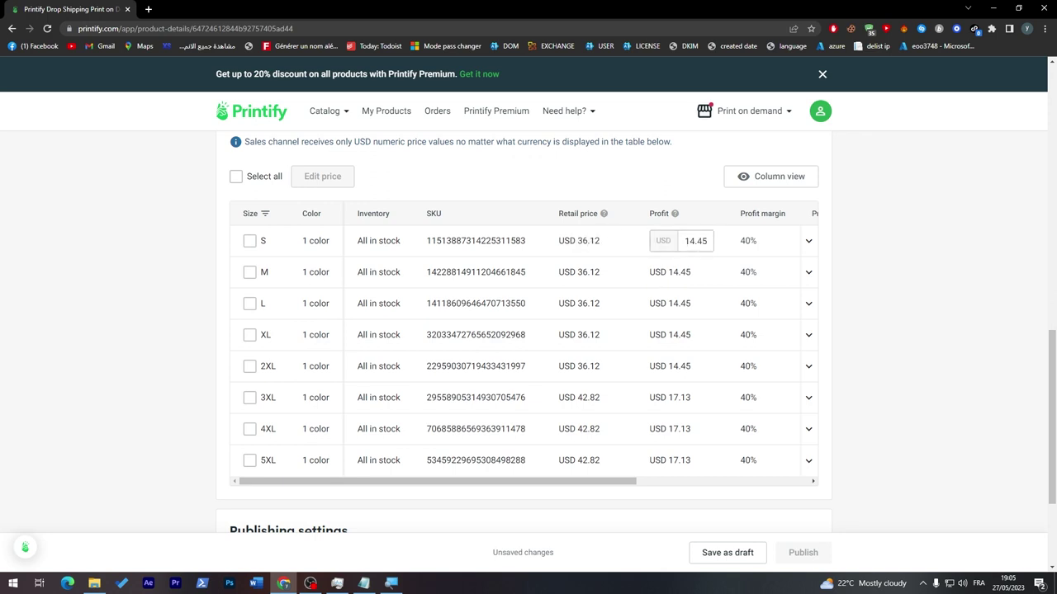
pyautogui.click(641, 198)
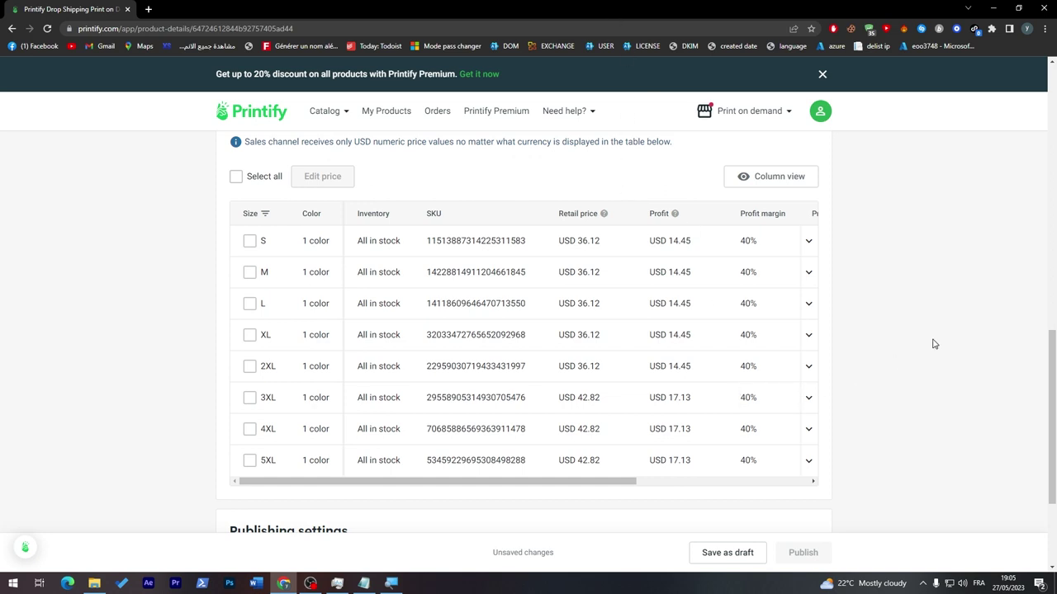
# Go from the product's publishing settings to the store connections and open the sales channel choices for the Print on demand store.
pyautogui.scroll(-2, 1030, 466)
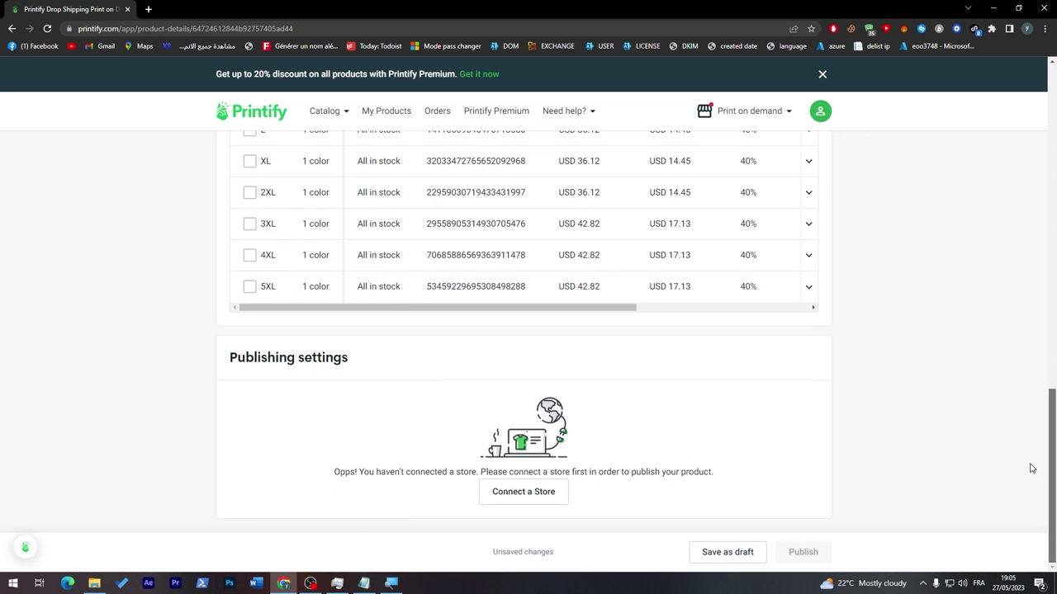
pyautogui.tripleClick(302, 363)
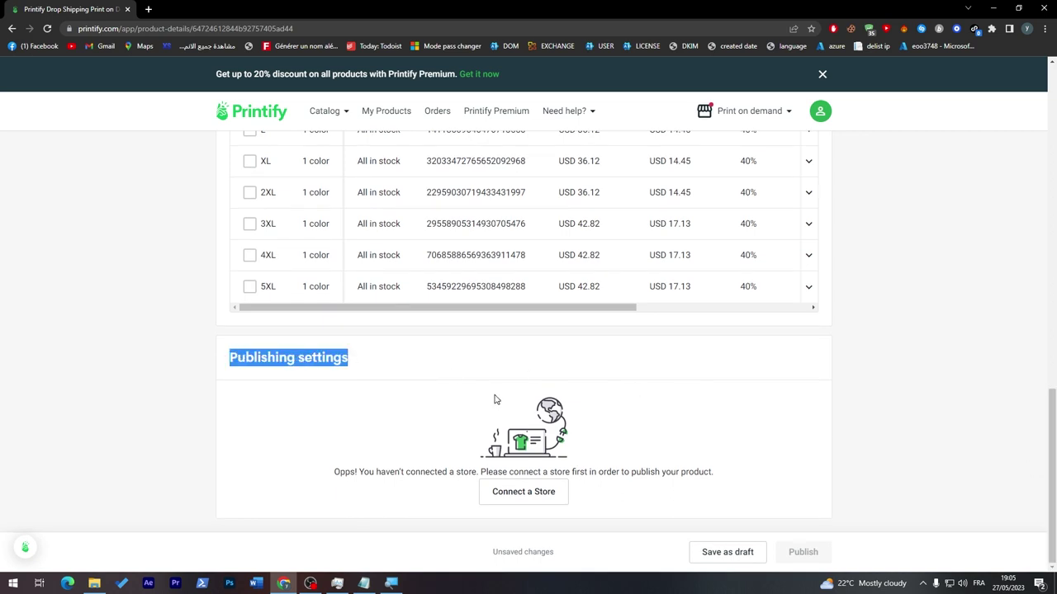
pyautogui.click(523, 500)
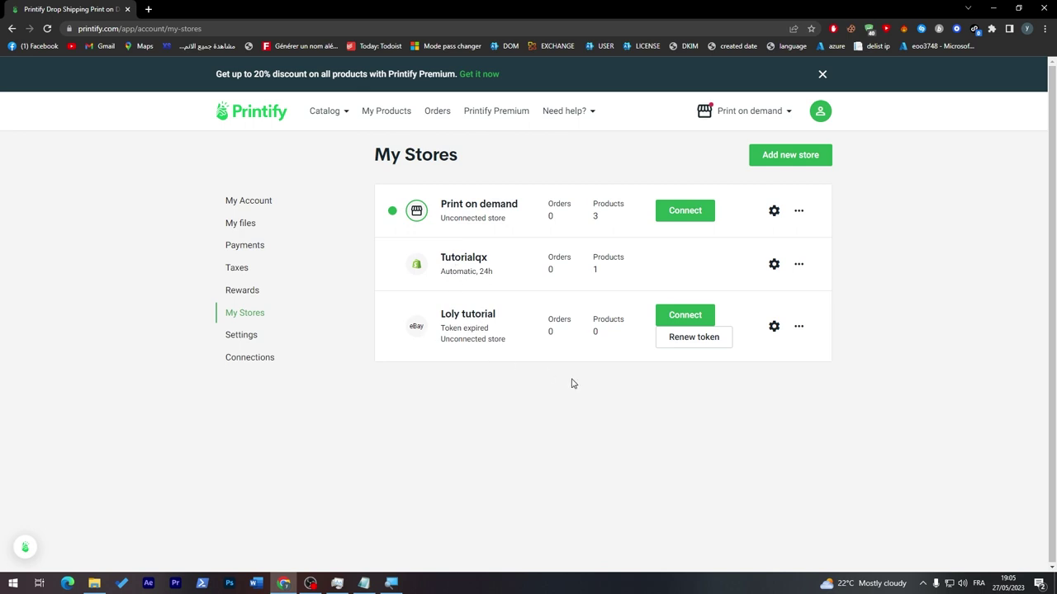
pyautogui.click(694, 218)
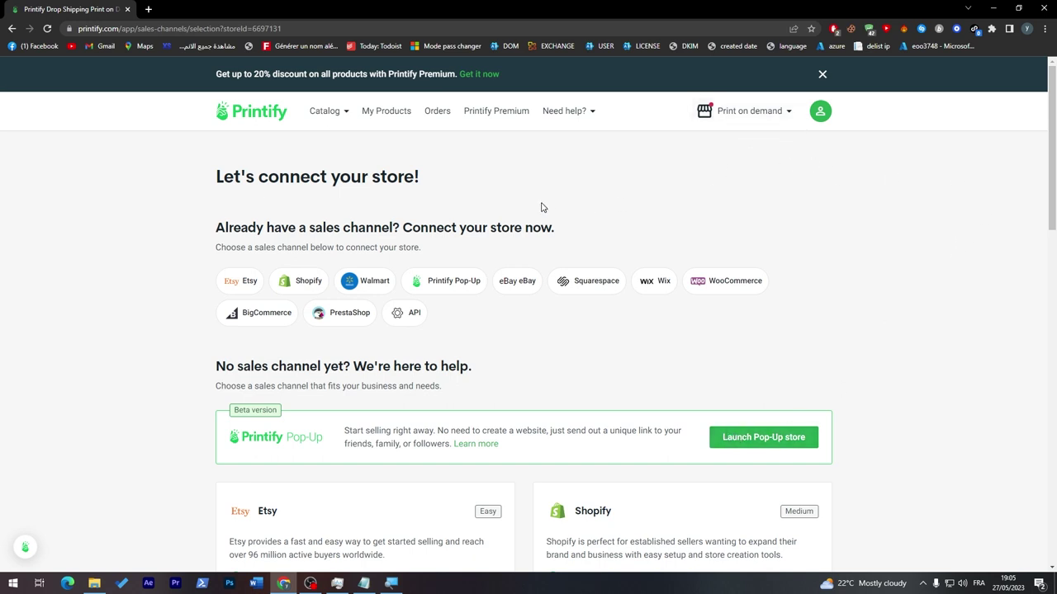
# Open the My Products list and look through the saved products.
pyautogui.click(401, 113)
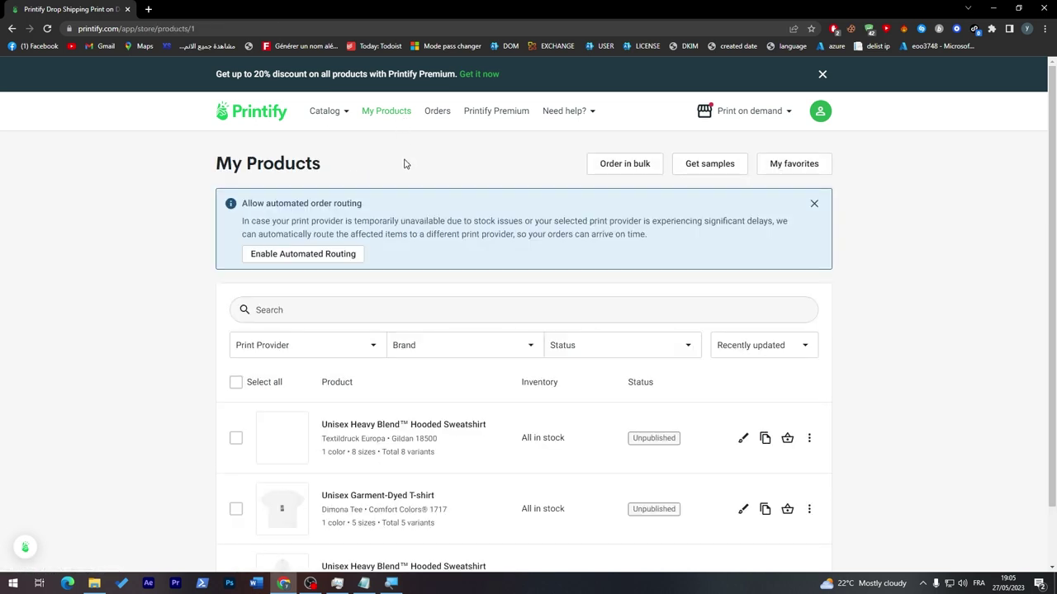
pyautogui.scroll(-1, 1055, 197)
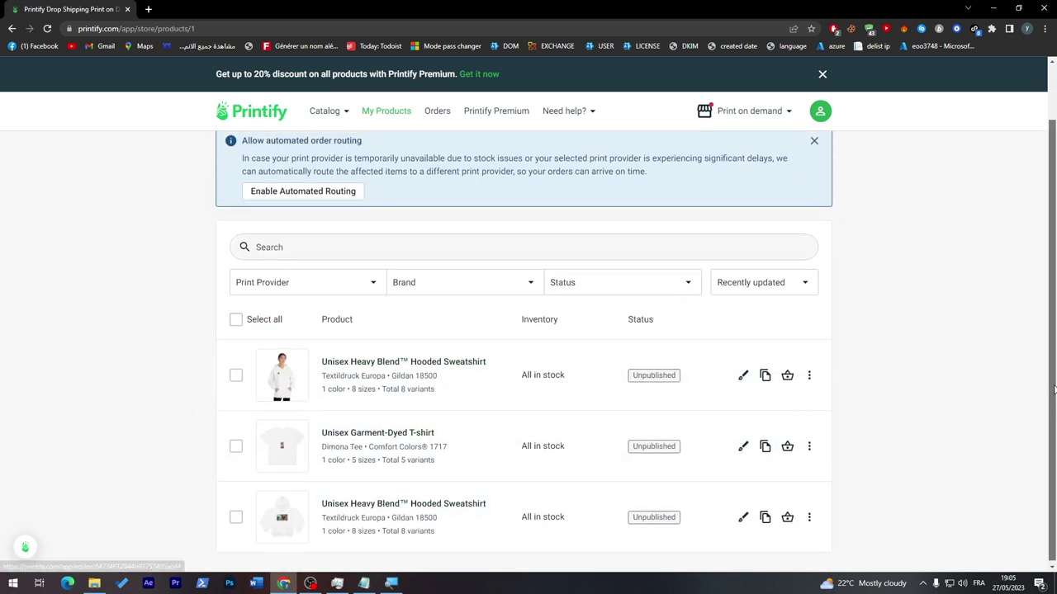
pyautogui.scroll(1, 1002, 254)
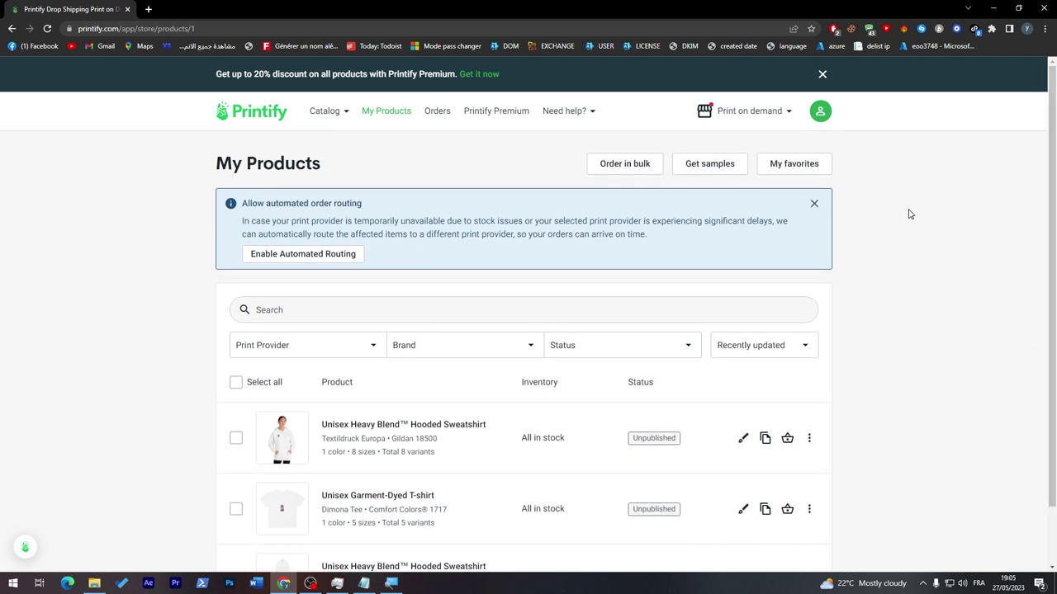